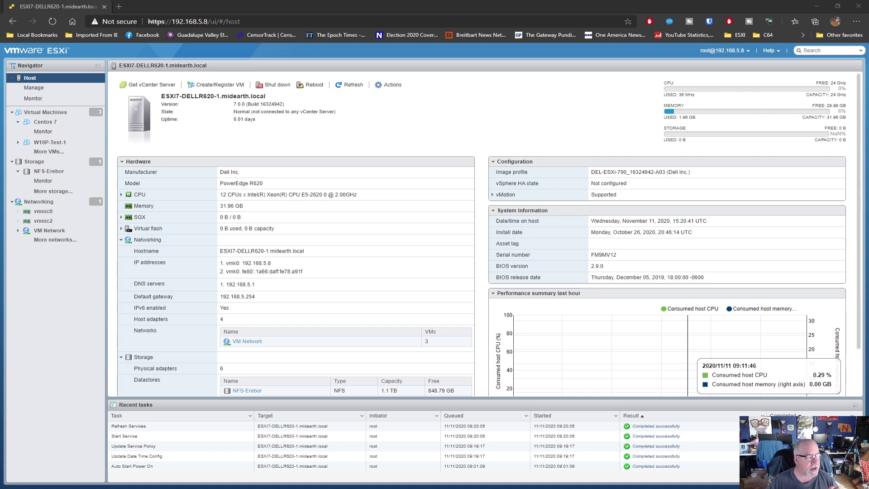
# Step: Note the host's 7.0.0 version, then open the NFS-Erebor datastore from the storage list
pyautogui.moveTo(233, 104); pyautogui.dragTo(254, 104)
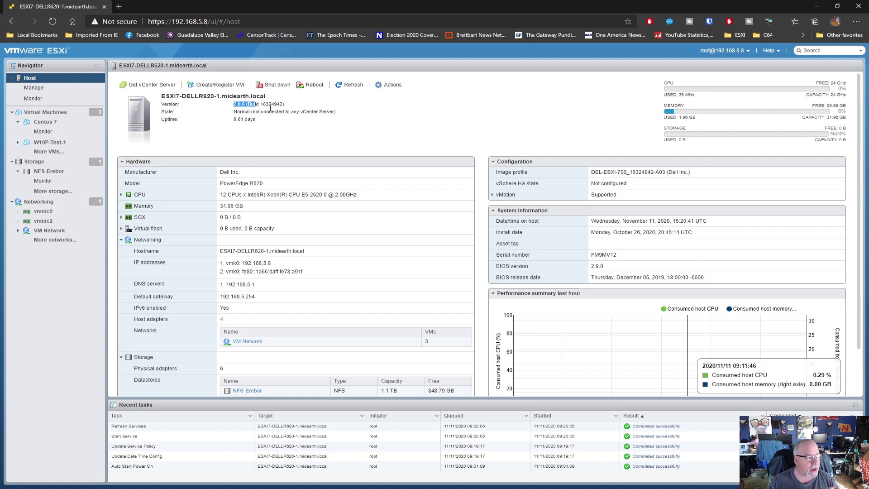
pyautogui.click(287, 105)
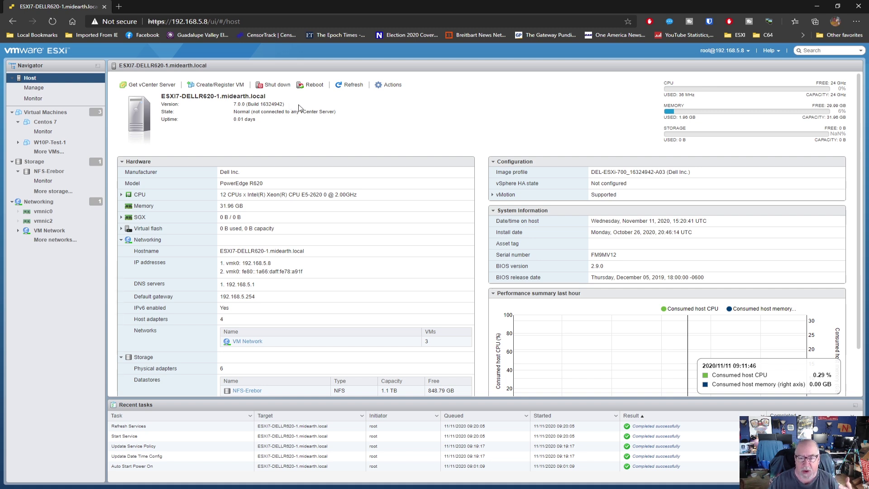
pyautogui.click(62, 173)
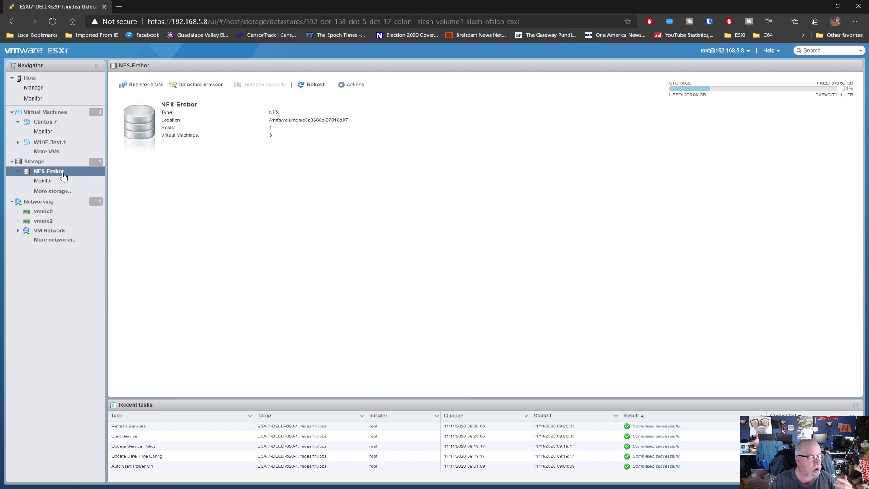
pyautogui.click(57, 162)
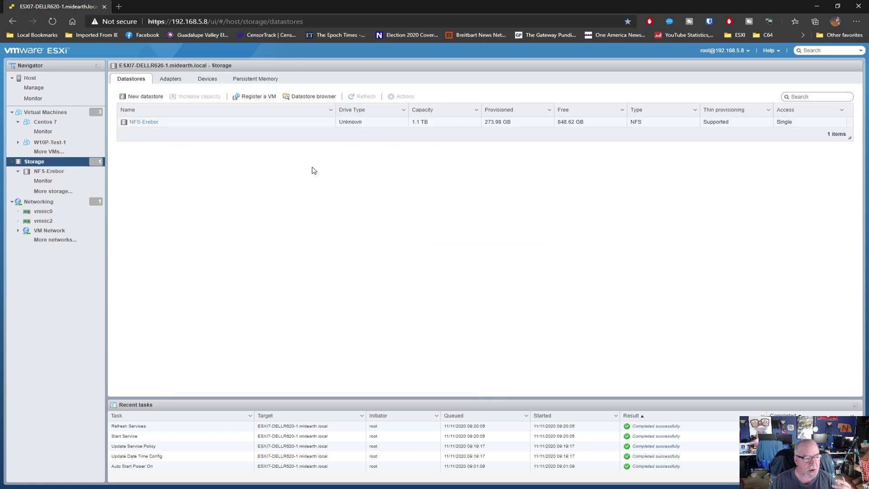
pyautogui.click(136, 124)
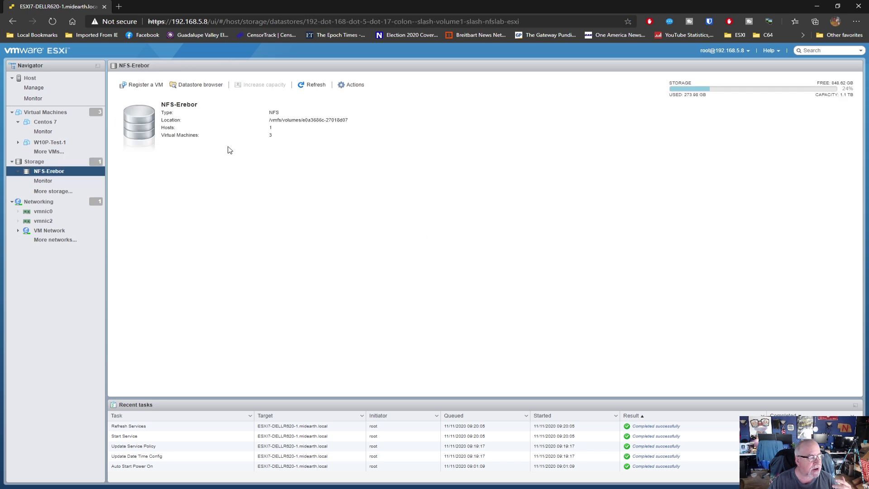
# Step: Browse NFS-Erebor's Centos 7, iso, W10P-2004-Gold and W10P-Test-1 folders, then close the browser
pyautogui.click(202, 85)
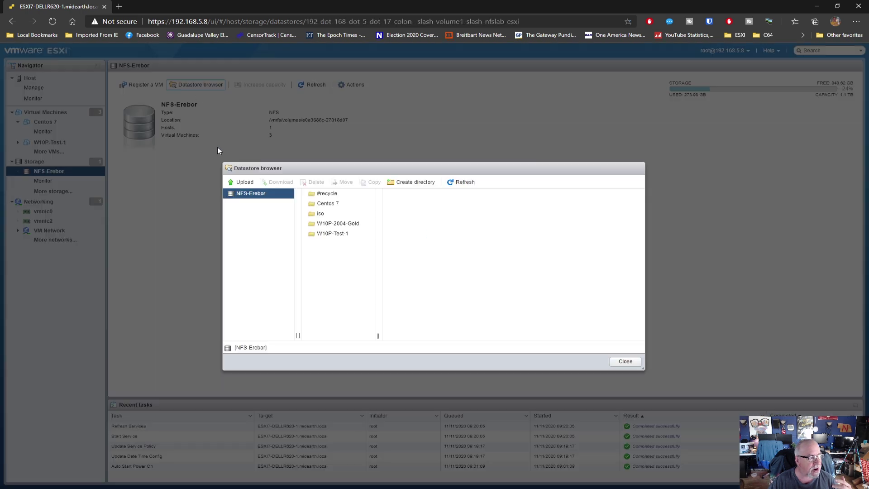
pyautogui.click(325, 203)
pyautogui.click(322, 214)
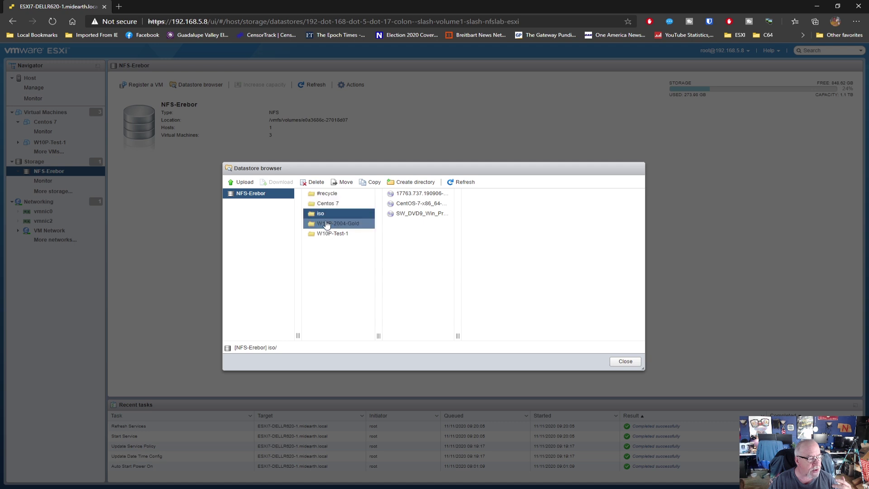
pyautogui.click(330, 223)
pyautogui.click(333, 233)
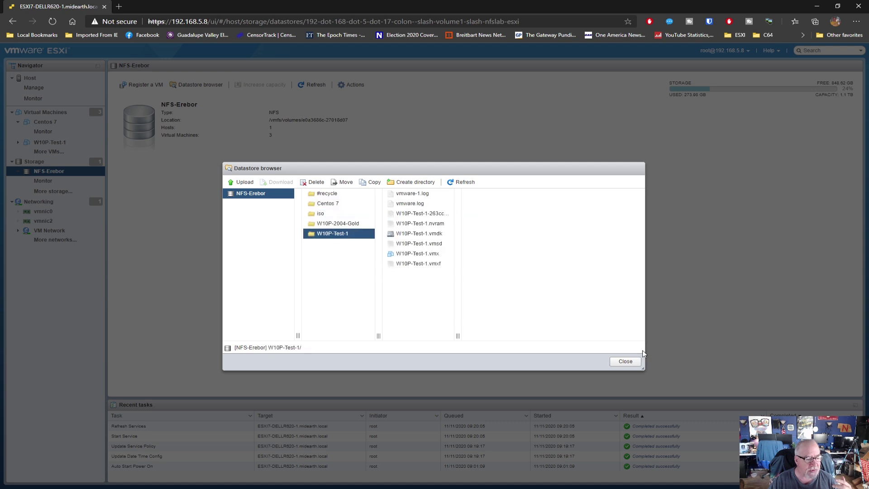
pyautogui.click(626, 361)
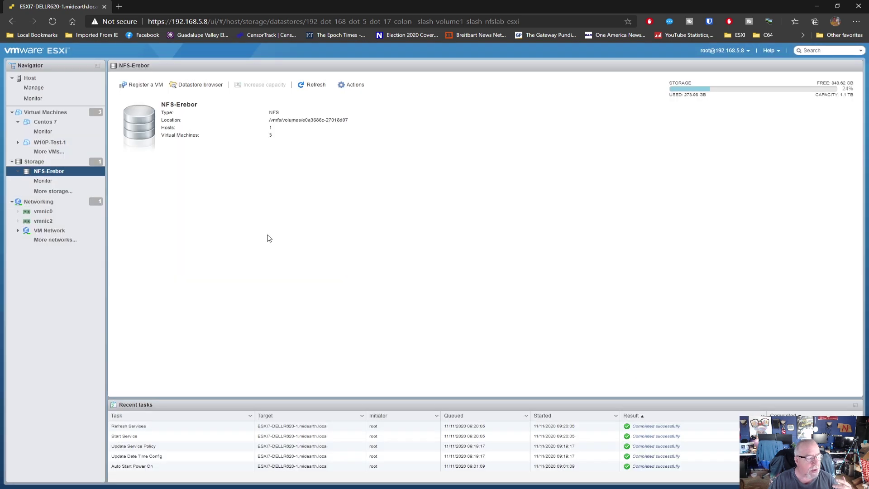
pyautogui.click(49, 81)
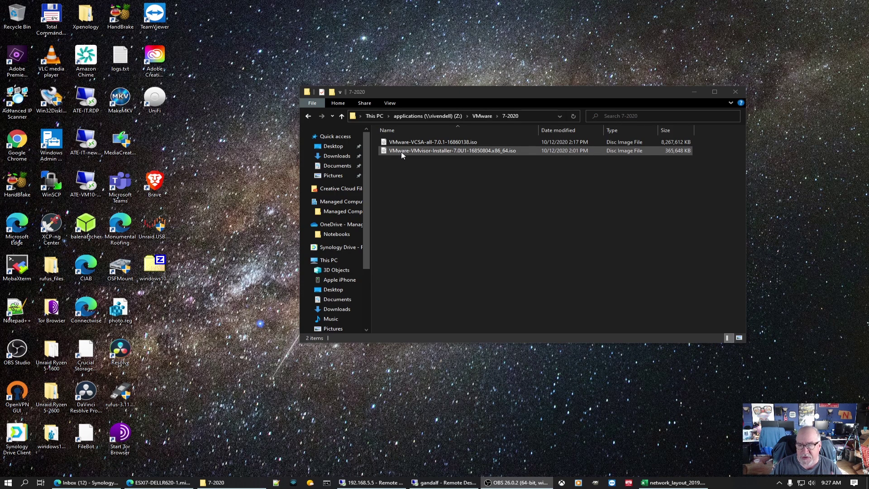
# Step: Mount the VCSA 7.0.1 ISO file as a drive
pyautogui.click(414, 142)
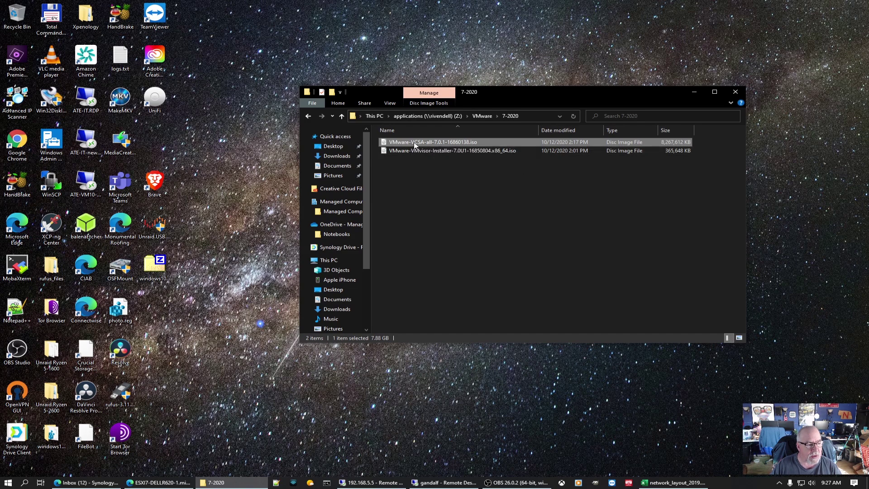
pyautogui.rightClick(413, 143)
pyautogui.click(435, 150)
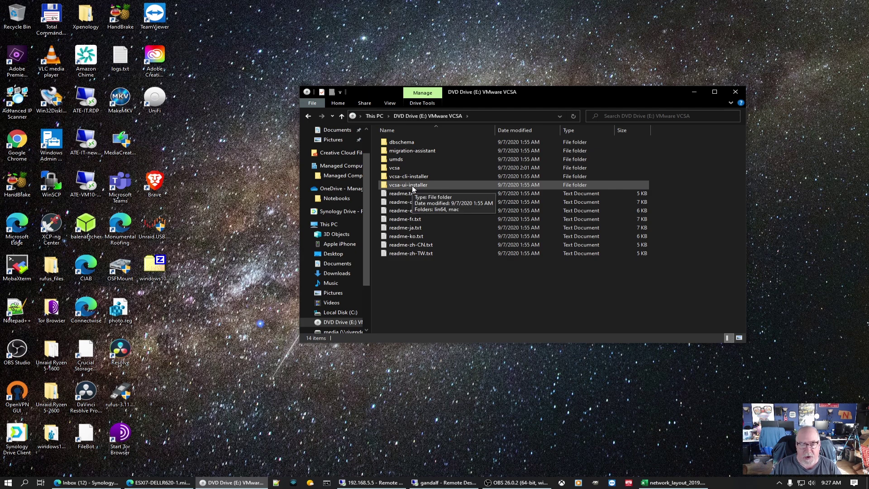
# Step: Launch installer.exe from the ISO's vcsa-ui-installer\win32 folder and centre its window
pyautogui.doubleClick(412, 185)
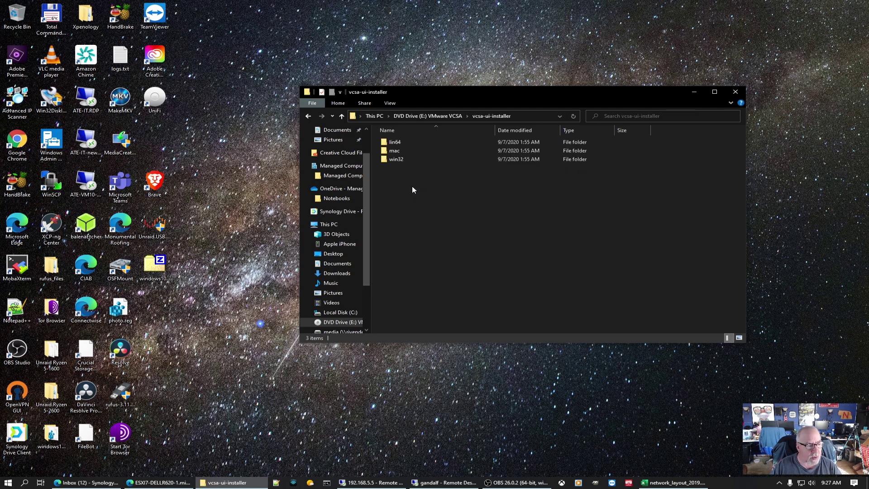
pyautogui.doubleClick(400, 160)
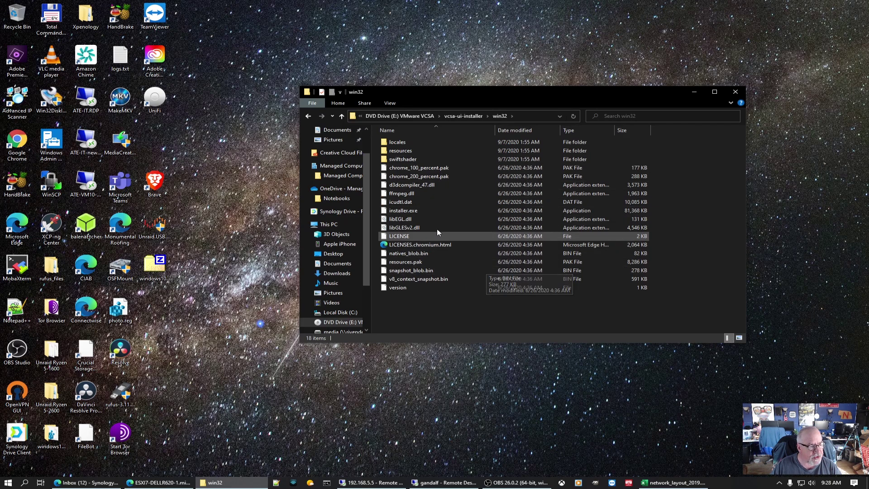
pyautogui.click(413, 214)
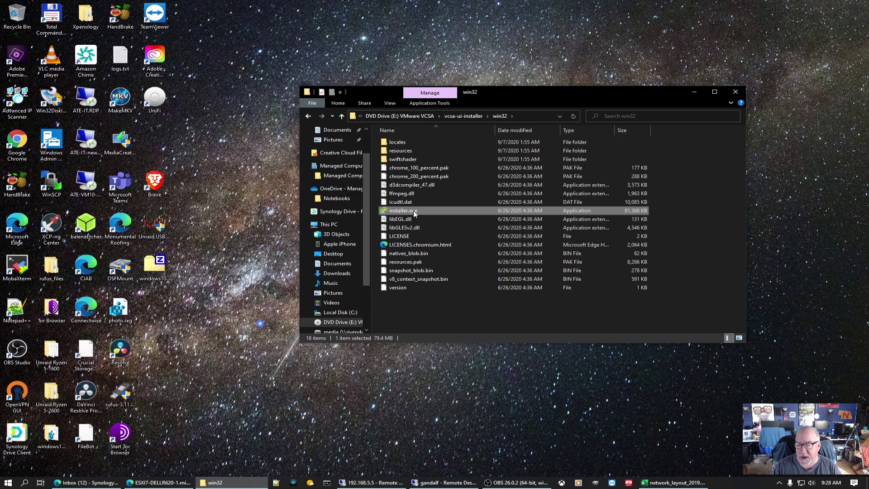
pyautogui.doubleClick(415, 212)
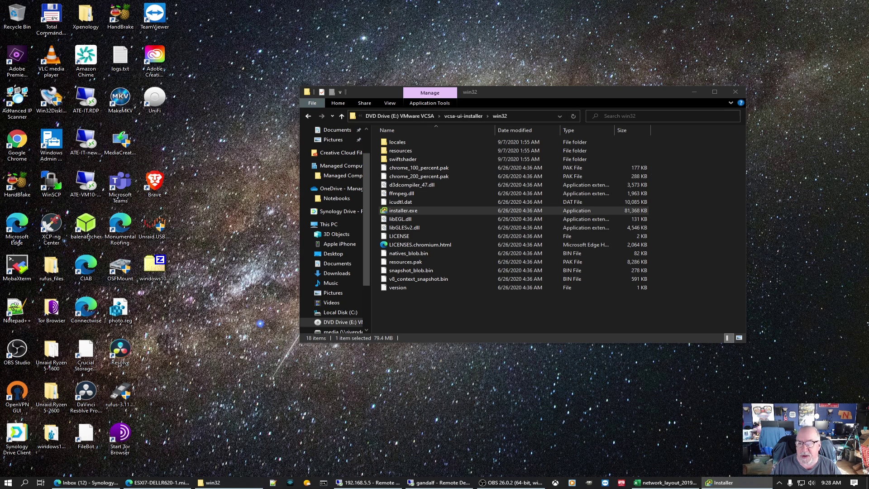
pyautogui.moveTo(860, 77); pyautogui.dragTo(366, 20)
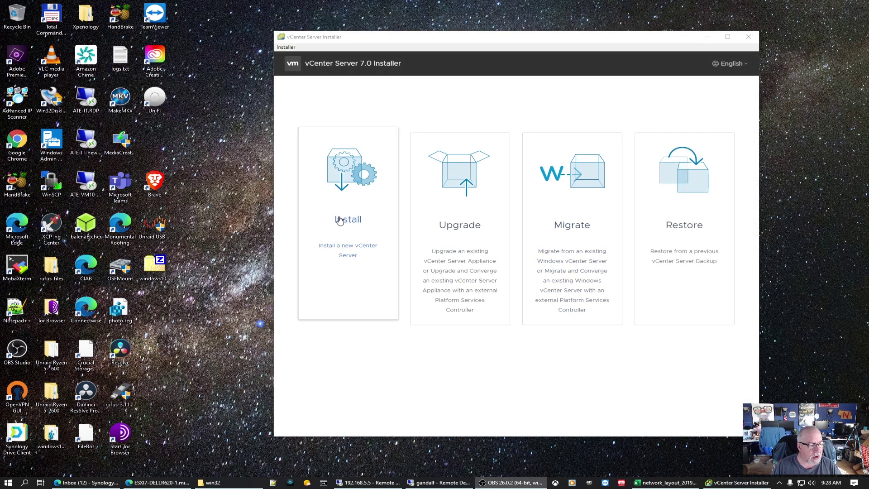
# Step: Start a new vCenter Server install and accept the license agreement terms
pyautogui.click(355, 188)
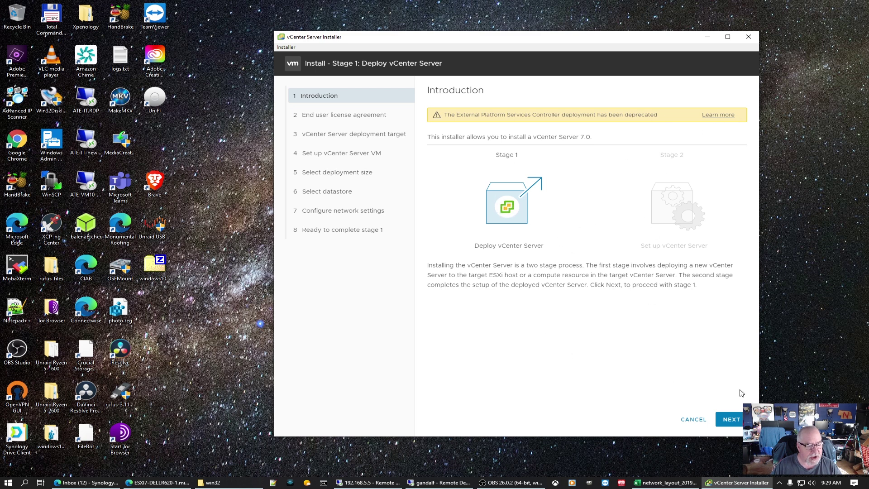
pyautogui.click(729, 420)
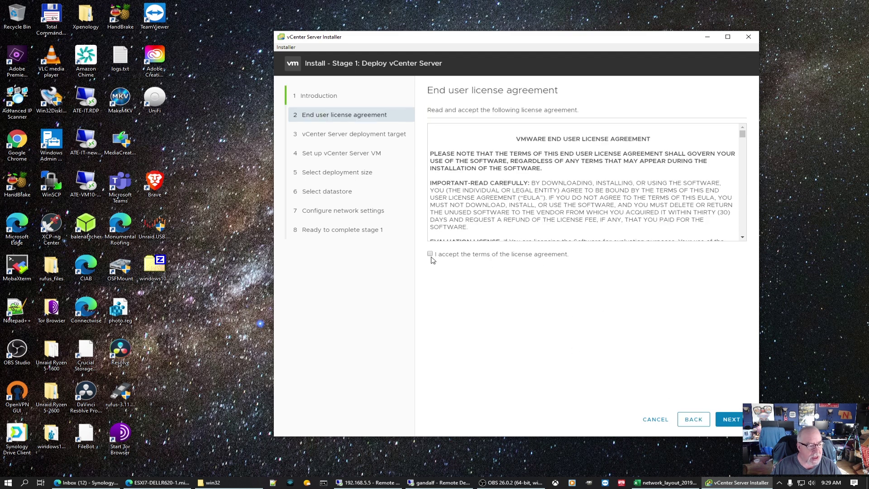
pyautogui.click(430, 255)
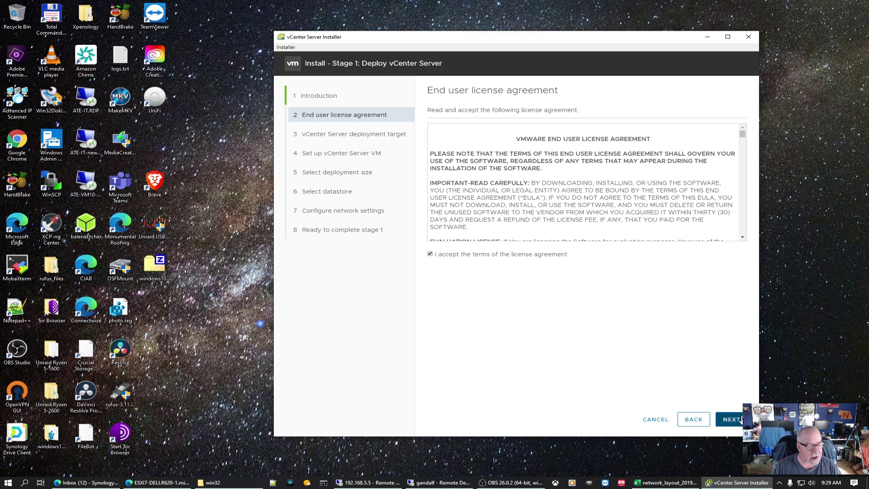
pyautogui.click(738, 419)
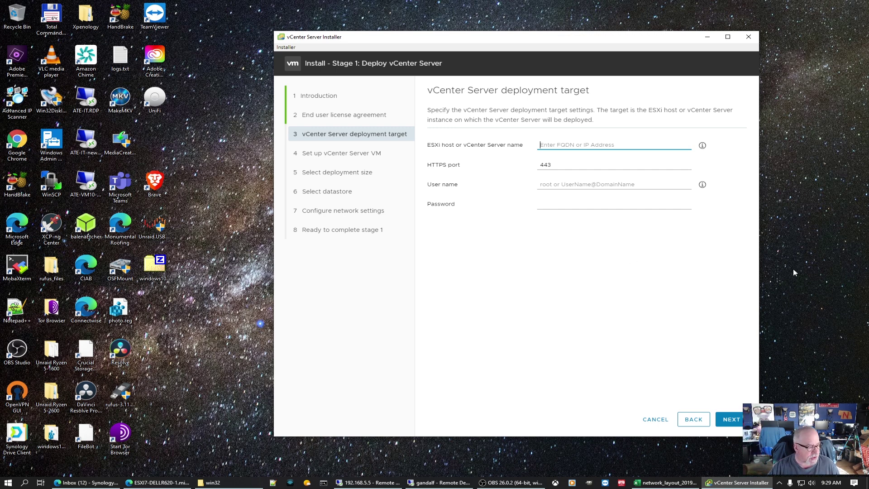
# Step: Look up the host's IP in the ESXi client and enter 192.168.5.8 as deployment target
pyautogui.click(158, 483)
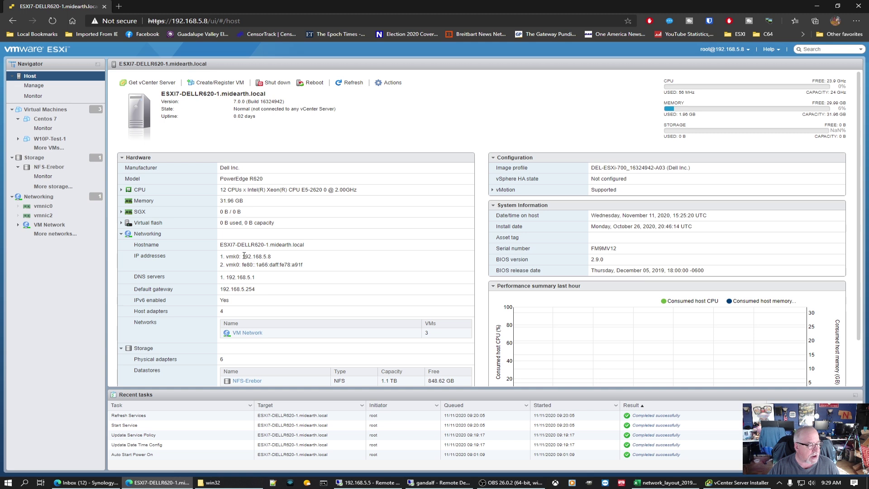
pyautogui.moveTo(225, 256); pyautogui.dragTo(308, 261)
pyautogui.click(817, 6)
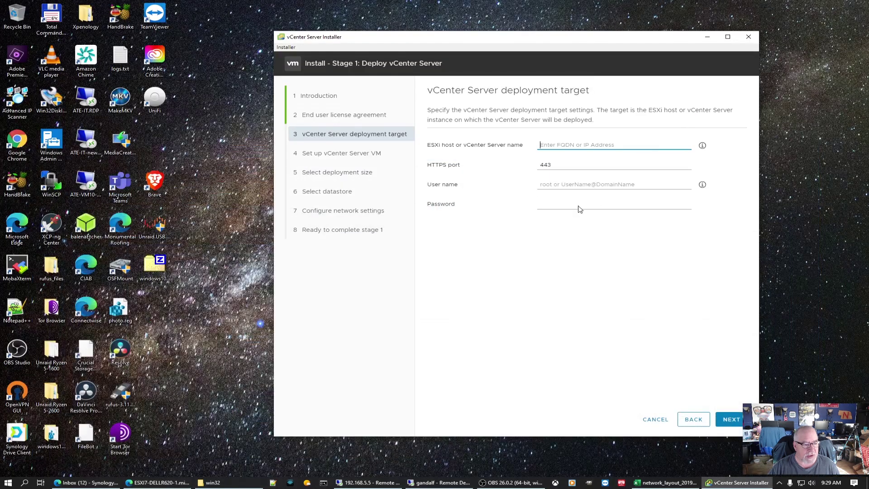
pyautogui.write('1')
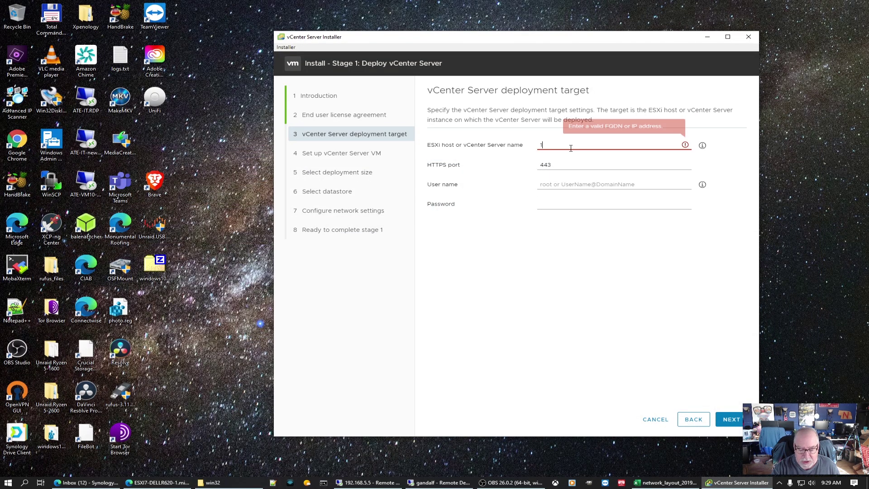
pyautogui.write('92.16')
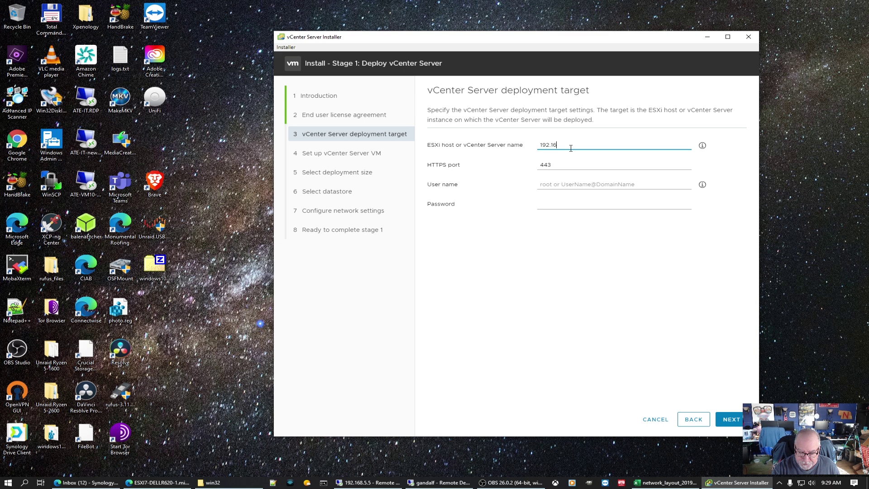
pyautogui.write('8.5.8')
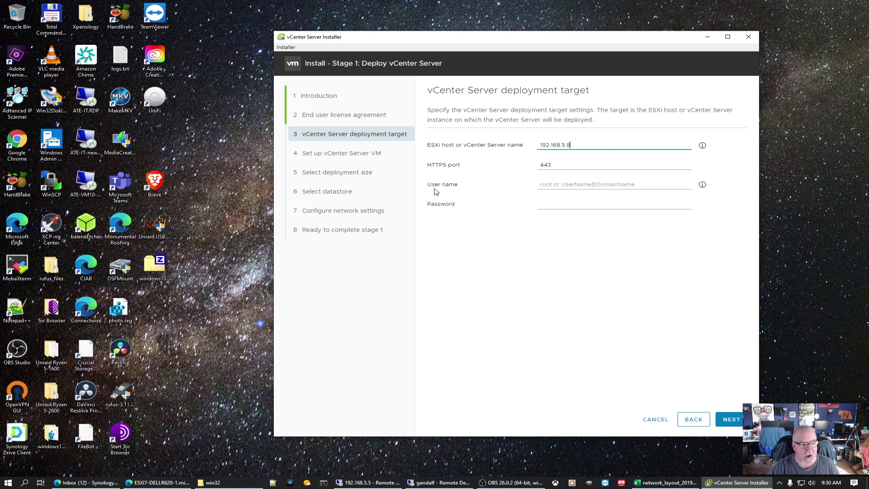
# Step: Enter user name root and the host password, then submit the target details
pyautogui.click(560, 186)
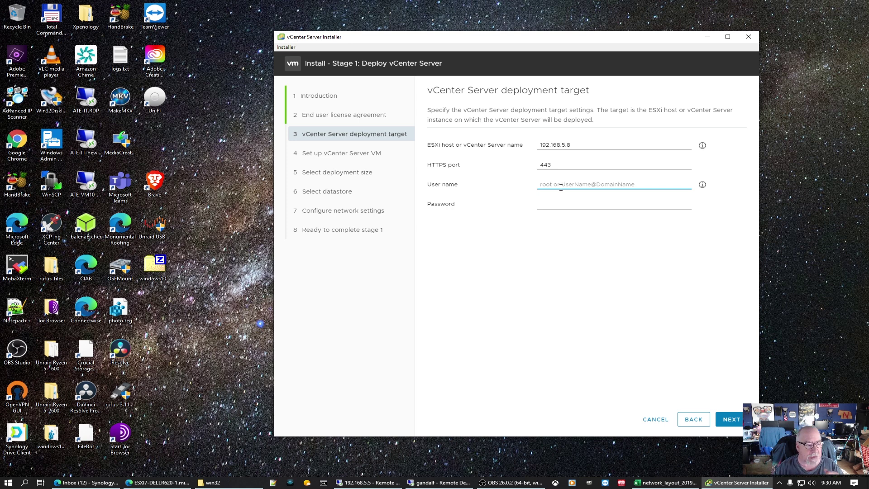
pyautogui.write('root')
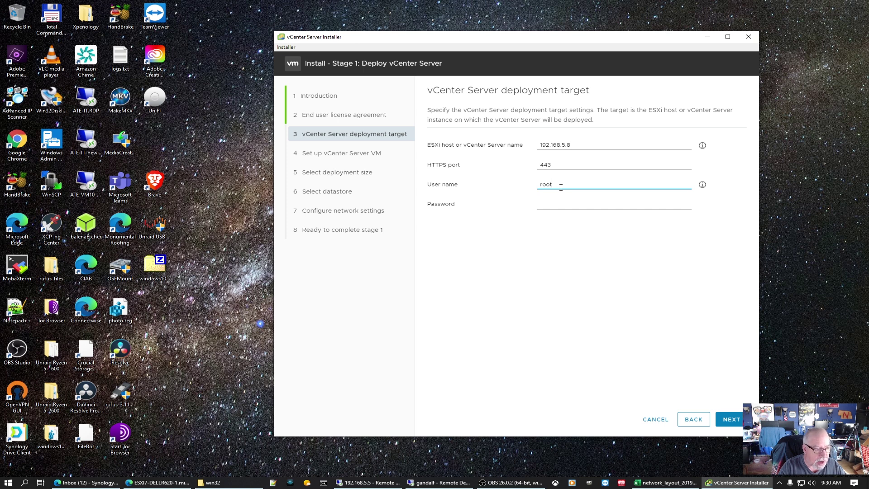
pyautogui.press('Tab')
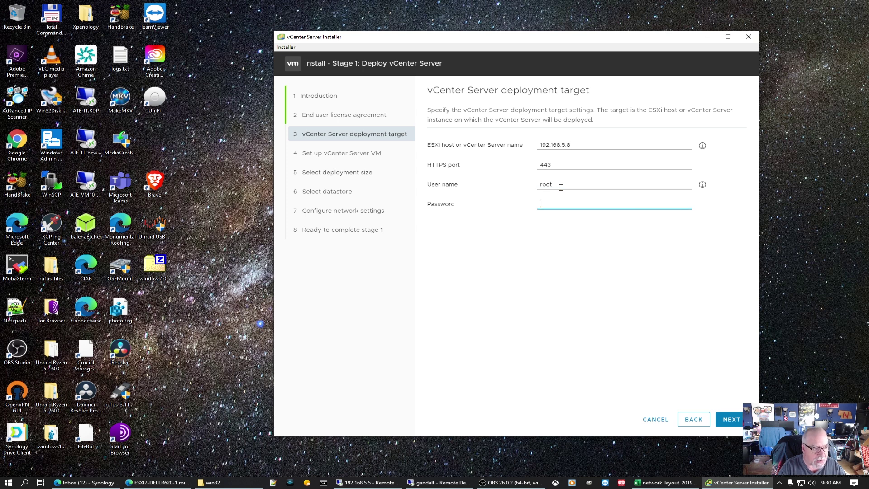
pyautogui.write('****')
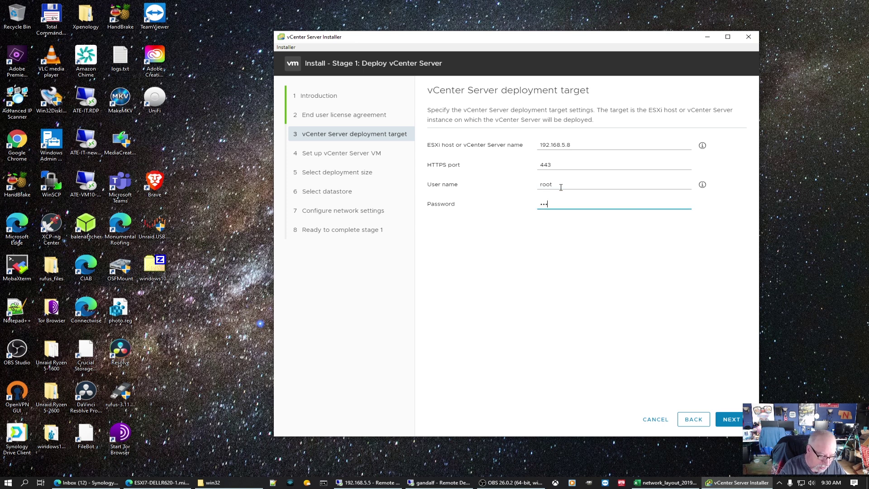
pyautogui.write('********')
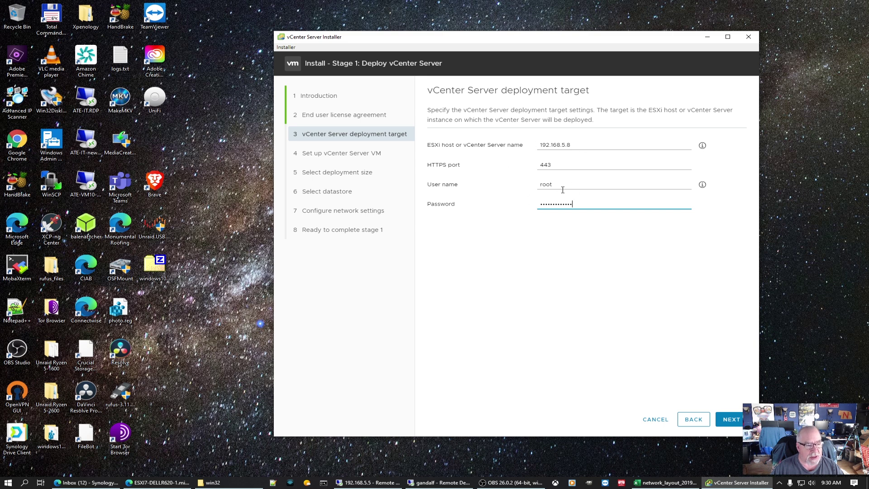
pyautogui.click(729, 419)
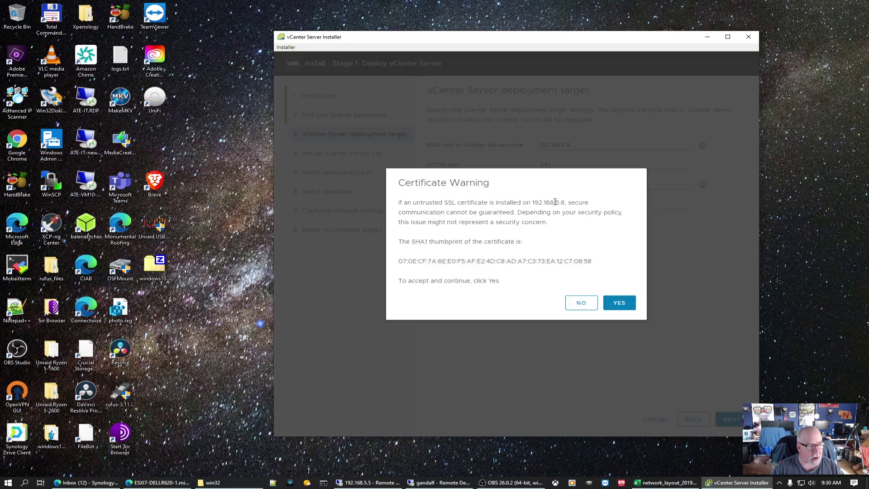
# Step: Accept the host's SSL certificate, then set and confirm the appliance root password
pyautogui.click(620, 306)
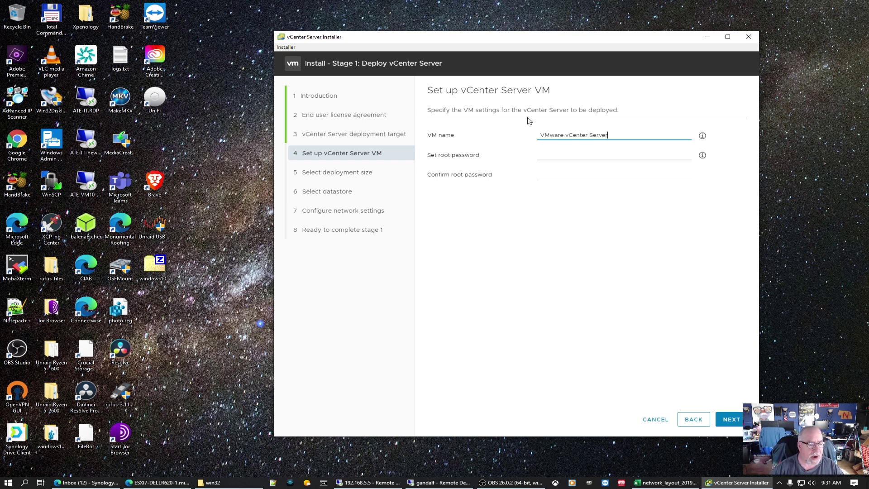
pyautogui.moveTo(703, 156)
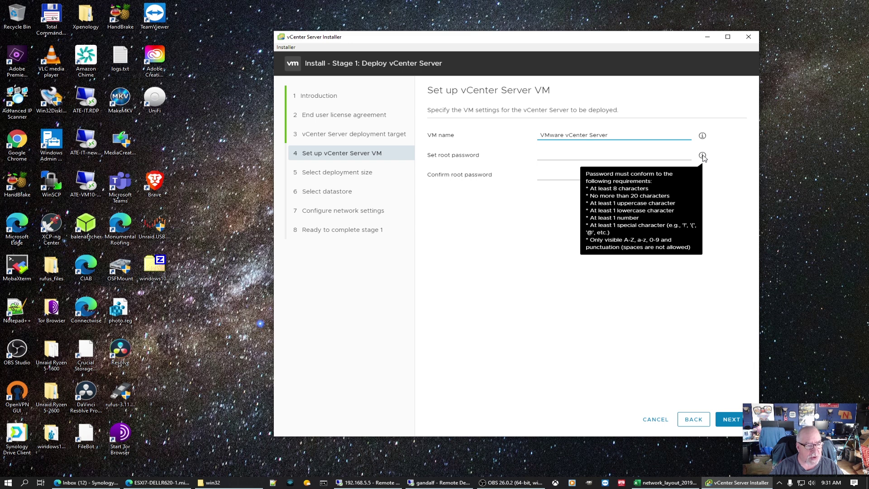
pyautogui.click(630, 156)
pyautogui.write('•••••')
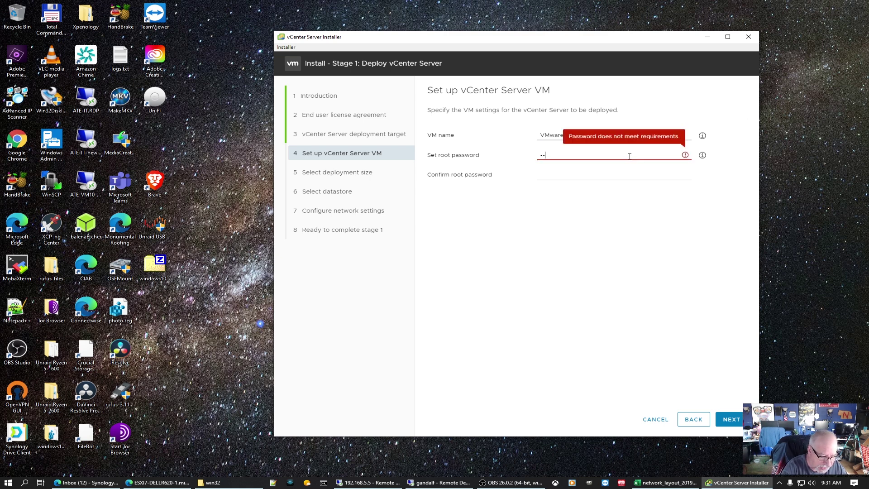
pyautogui.write('•••••••')
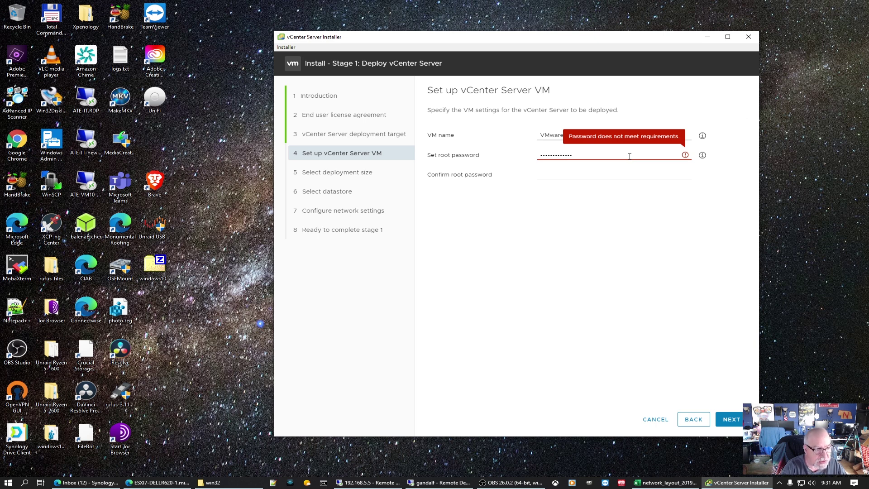
pyautogui.write('•')
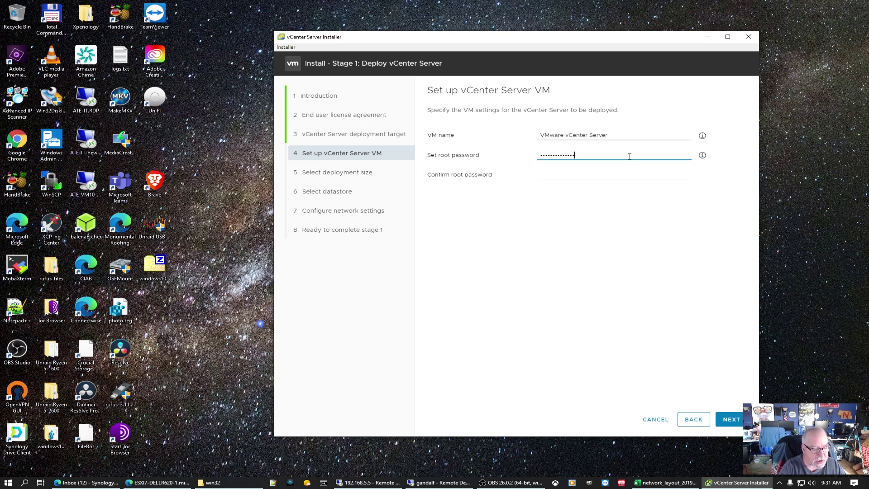
pyautogui.press('Tab')
pyautogui.write('••')
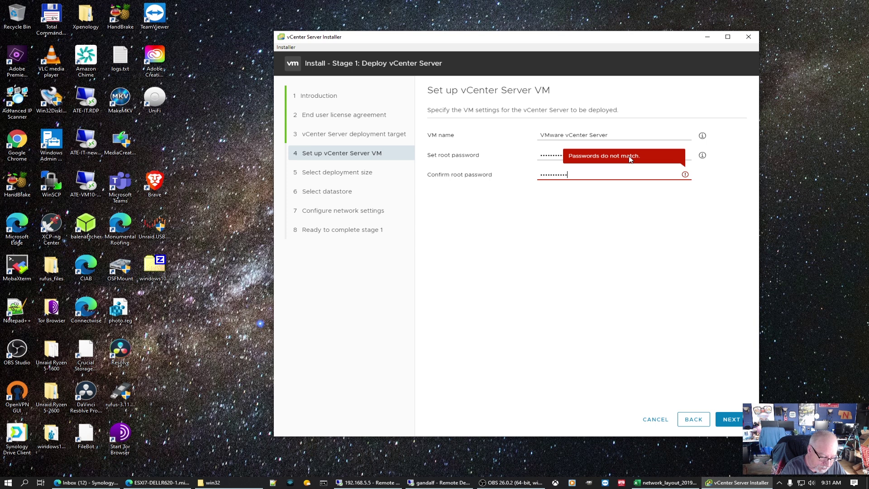
pyautogui.write('••••••••••••')
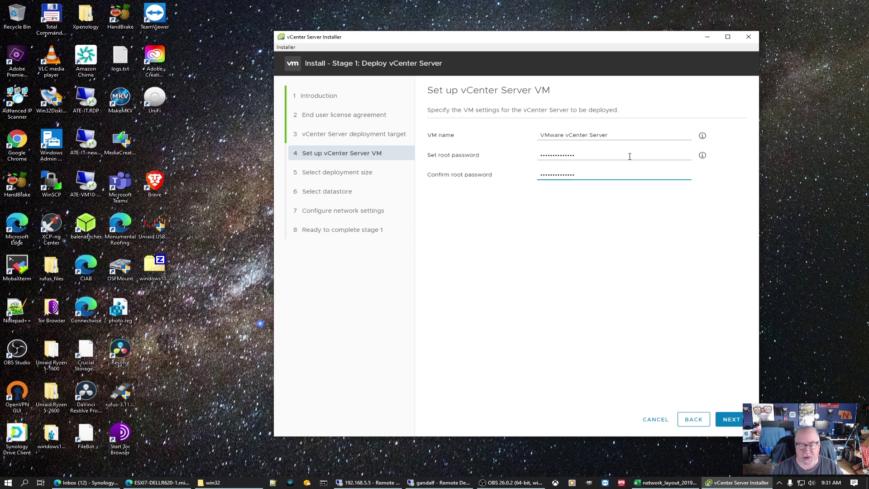
pyautogui.moveTo(582, 37); pyautogui.dragTo(553, 37)
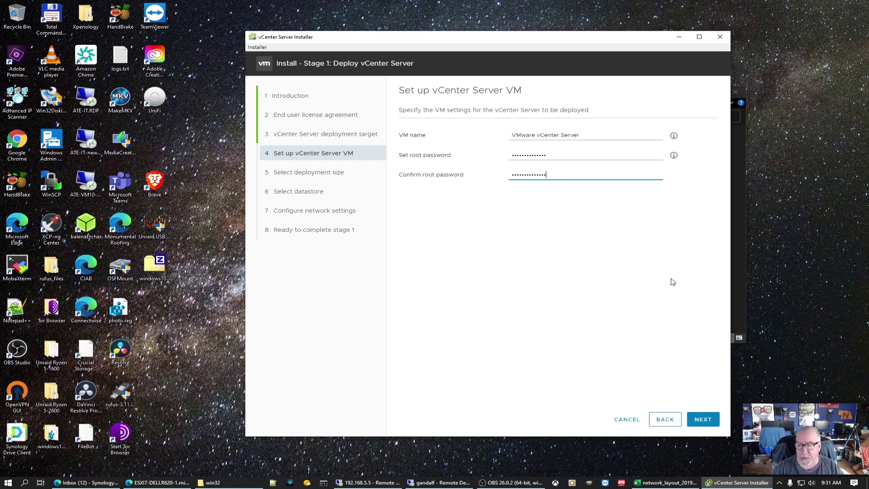
# Step: Keep the Tiny deployment size and NFS-Erebor datastore with thin disk mode
pyautogui.click(704, 420)
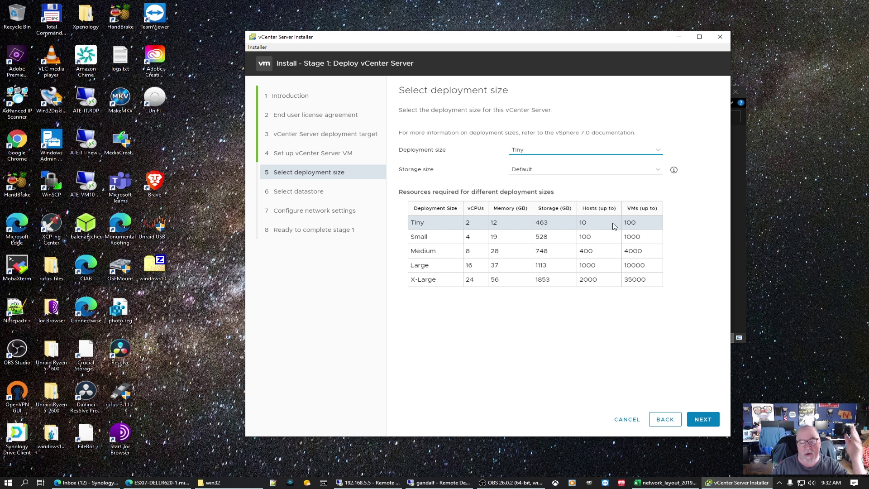
pyautogui.click(703, 420)
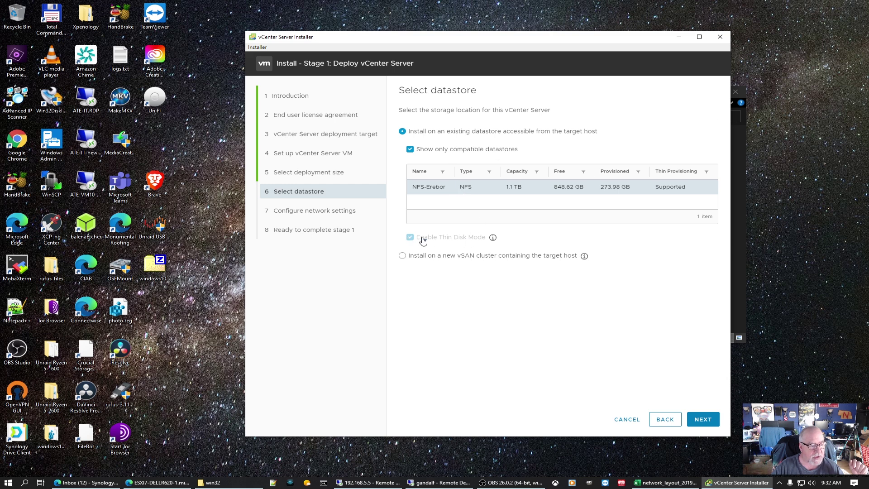
pyautogui.moveTo(493, 241)
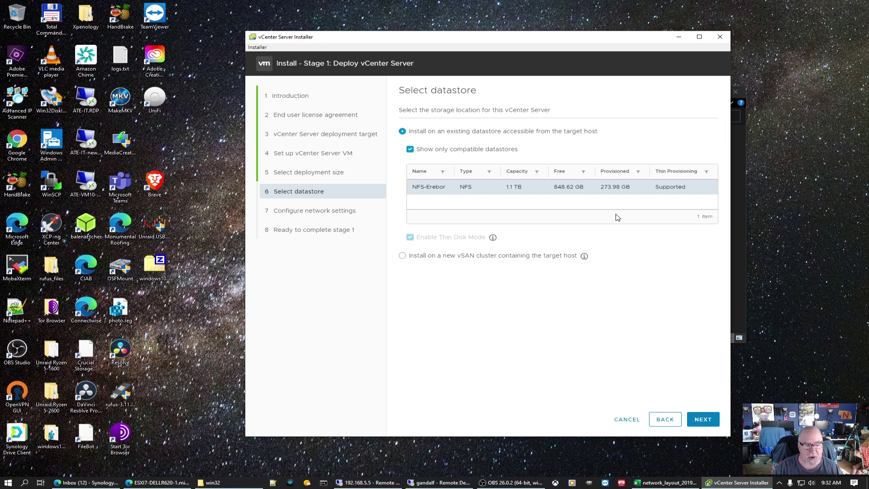
pyautogui.click(712, 421)
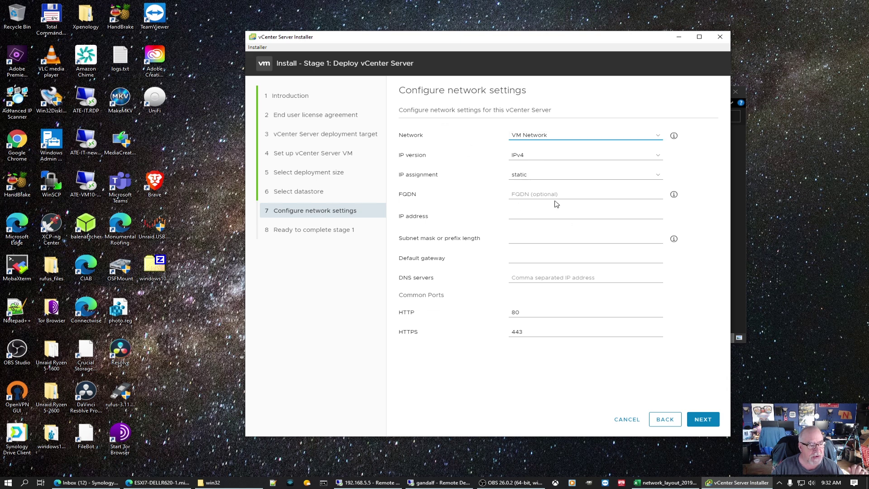
# Step: Fill in IP 192.168.5.15, subnet 255.255.255.0, gateway 192.168.5.254 and DNS 192.168.5.1
pyautogui.click(572, 194)
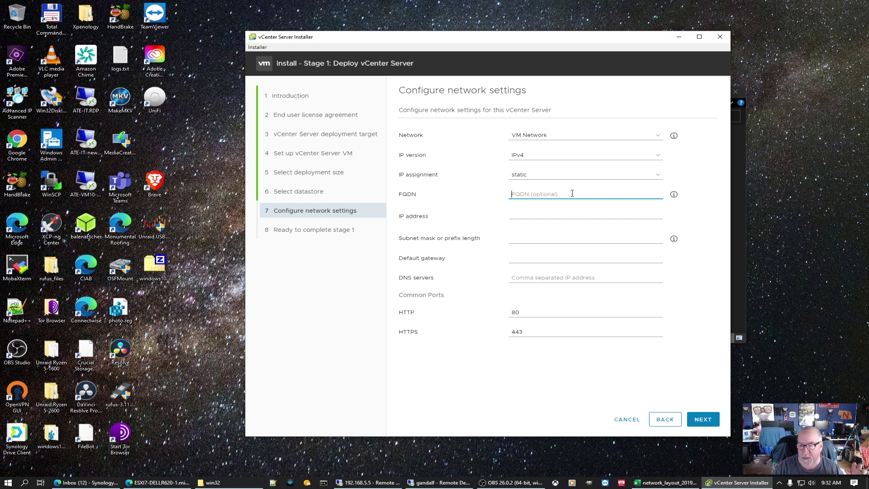
pyautogui.click(536, 213)
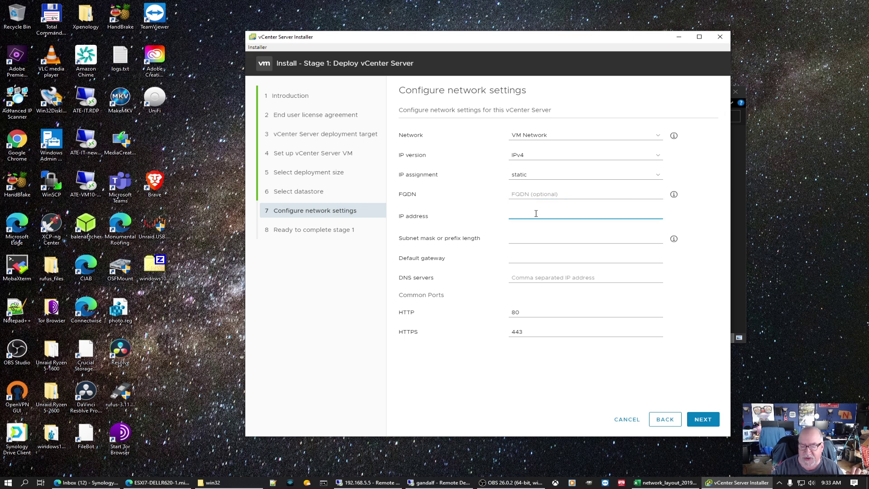
pyautogui.write('1')
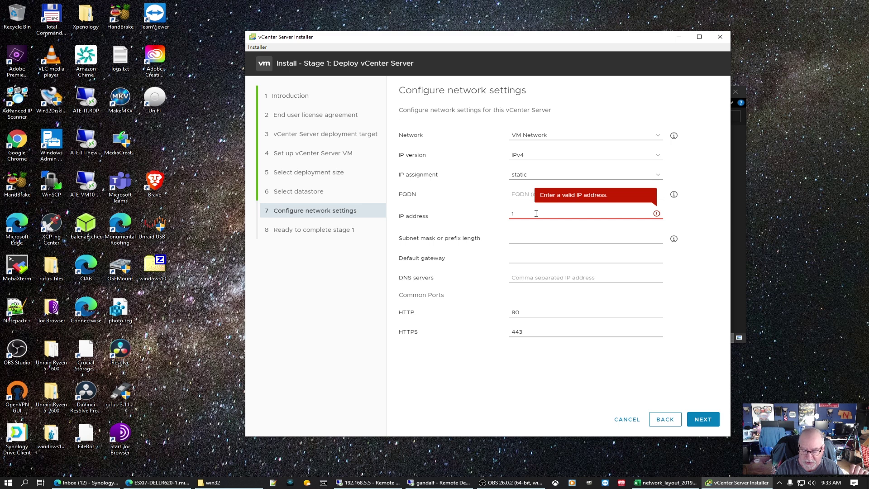
pyautogui.write('92.168')
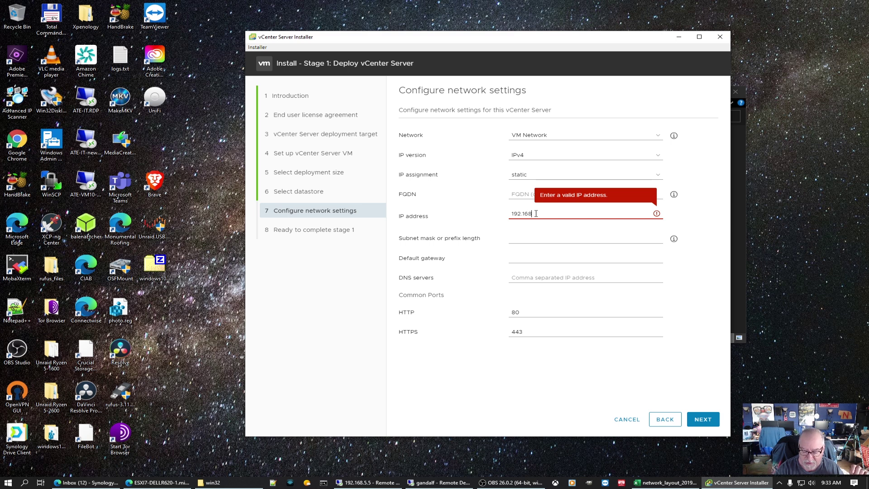
pyautogui.write('.5.15')
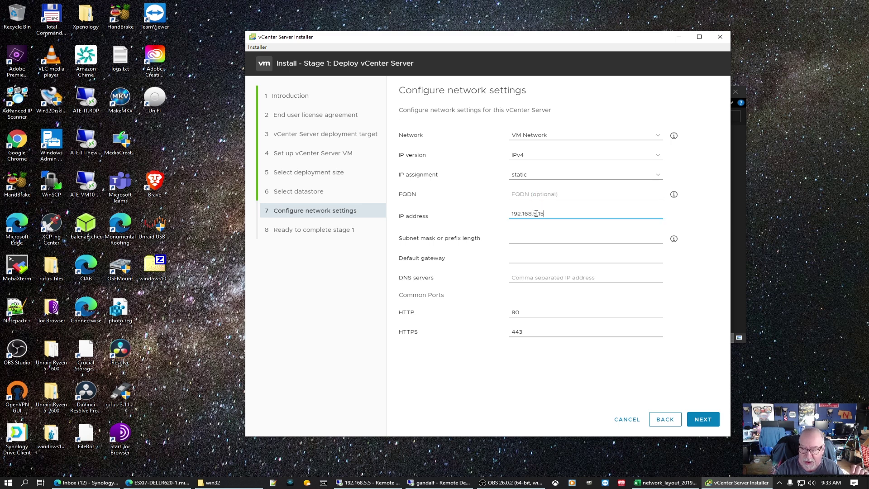
pyautogui.click(541, 239)
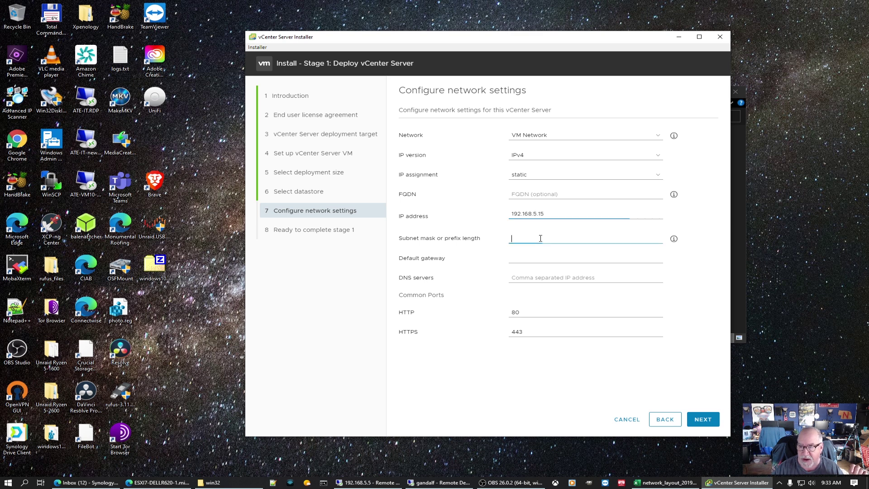
pyautogui.write('255.22')
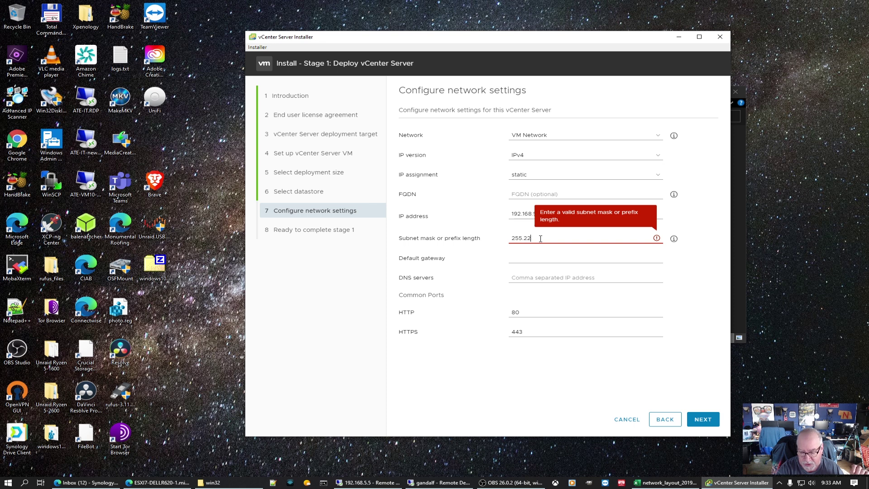
pyautogui.press('BackSpace')
pyautogui.write('55.255.255.0')
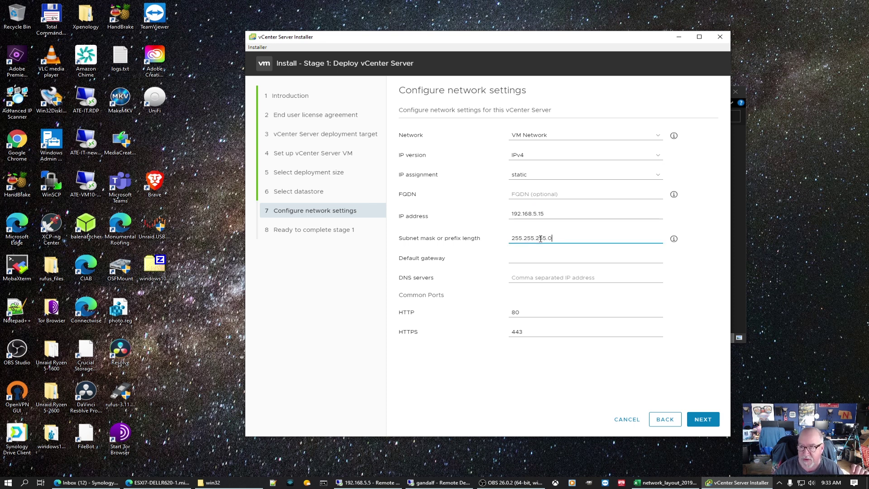
pyautogui.click(532, 261)
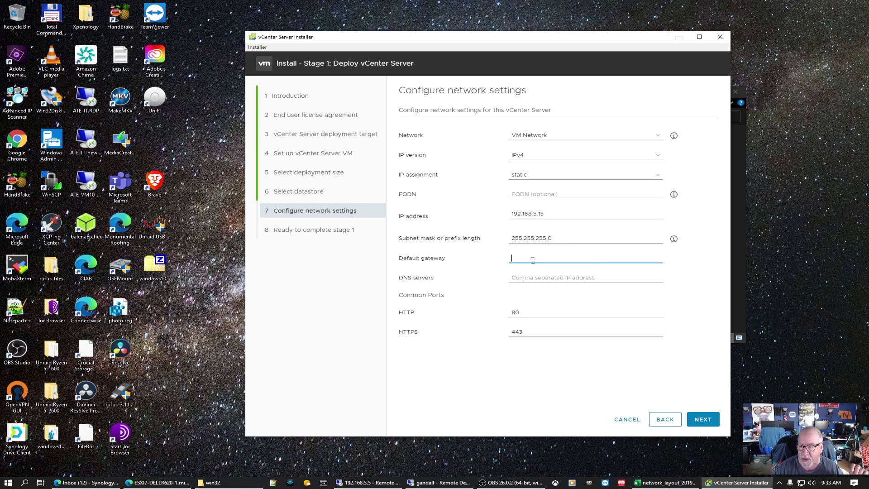
pyautogui.write('19')
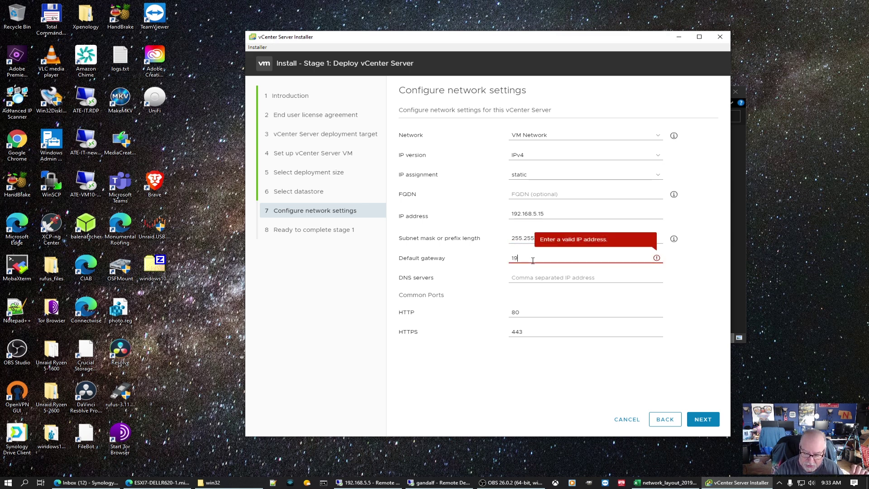
pyautogui.write('2.168.5.254')
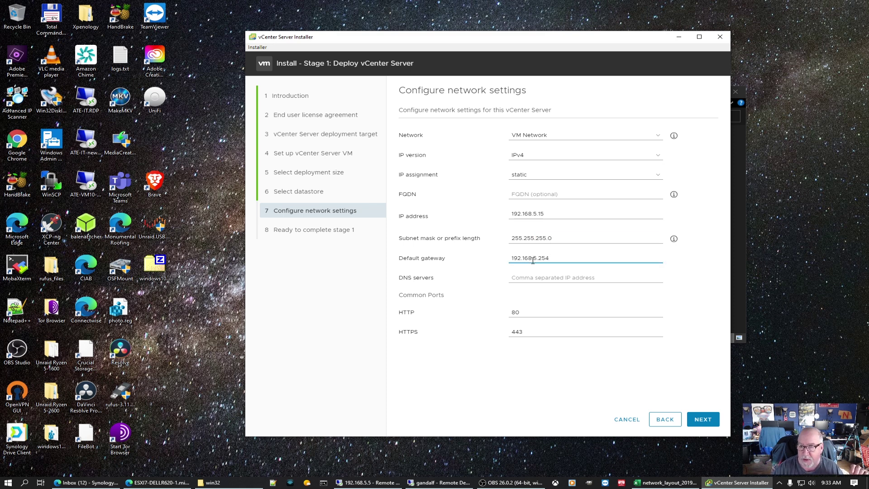
pyautogui.click(548, 279)
pyautogui.write('192.168')
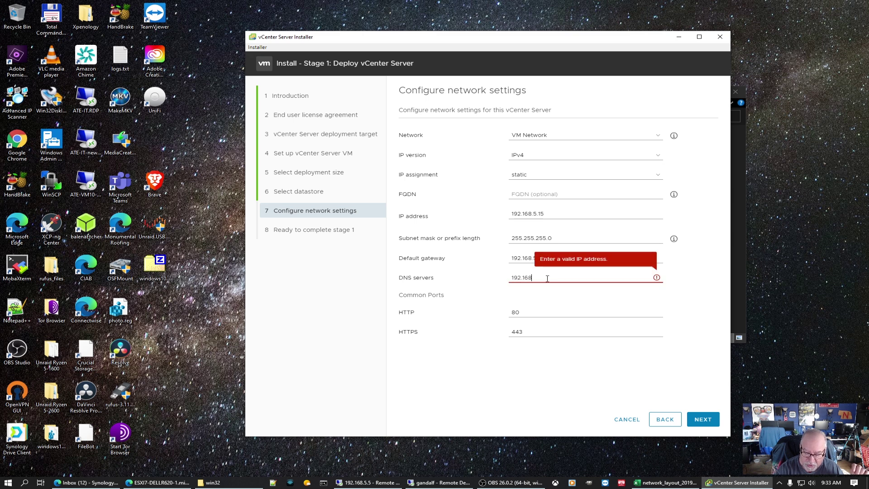
pyautogui.write('.5.1')
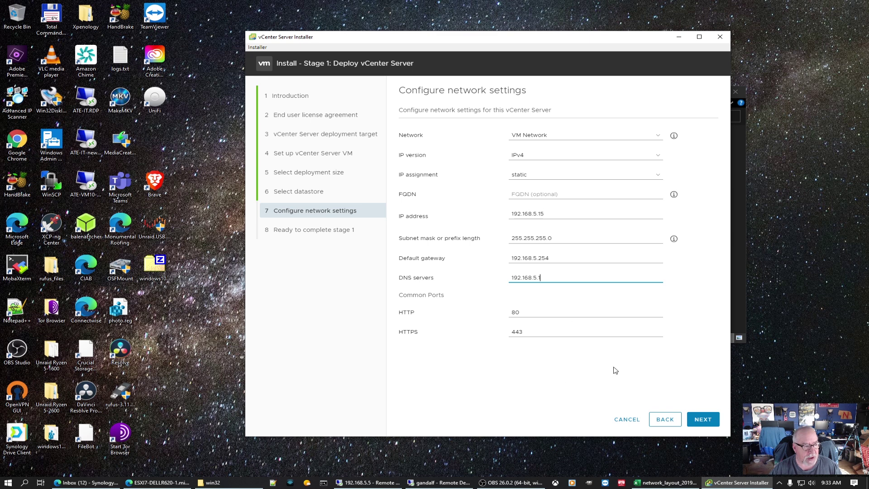
# Step: Confirm the network settings and finish the Ready to complete page to begin Stage 1 deployment
pyautogui.click(701, 421)
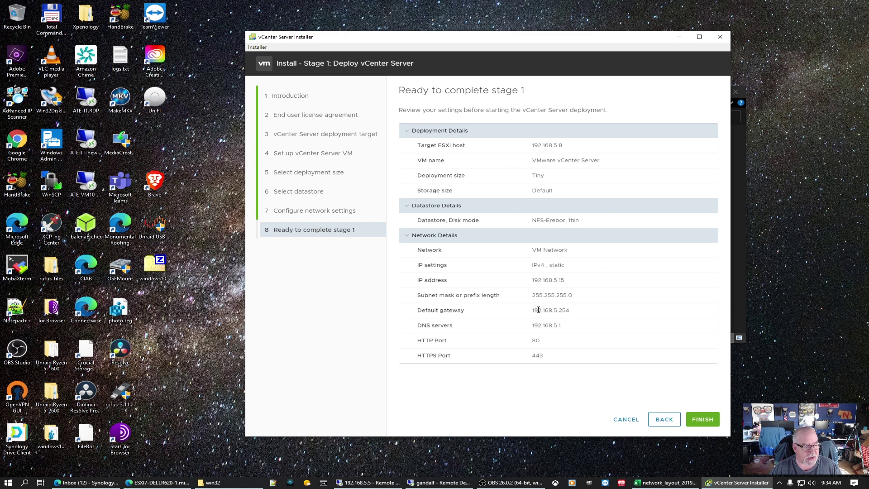
pyautogui.click(708, 417)
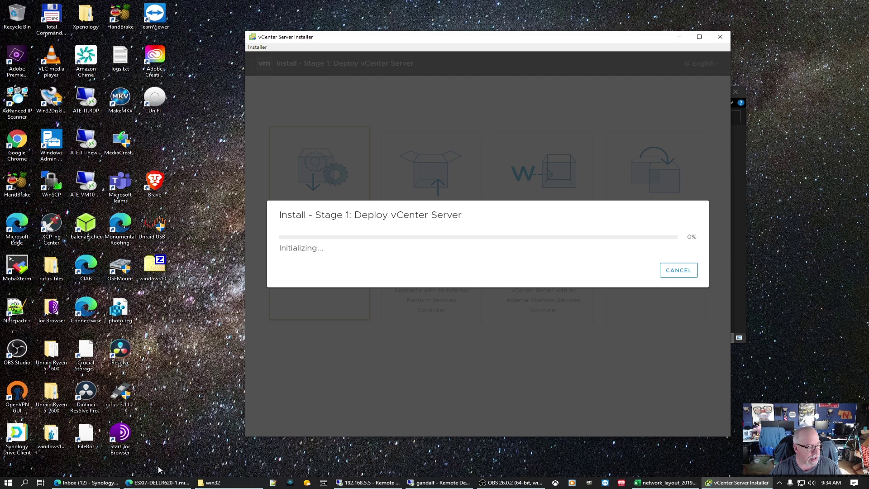
pyautogui.click(154, 483)
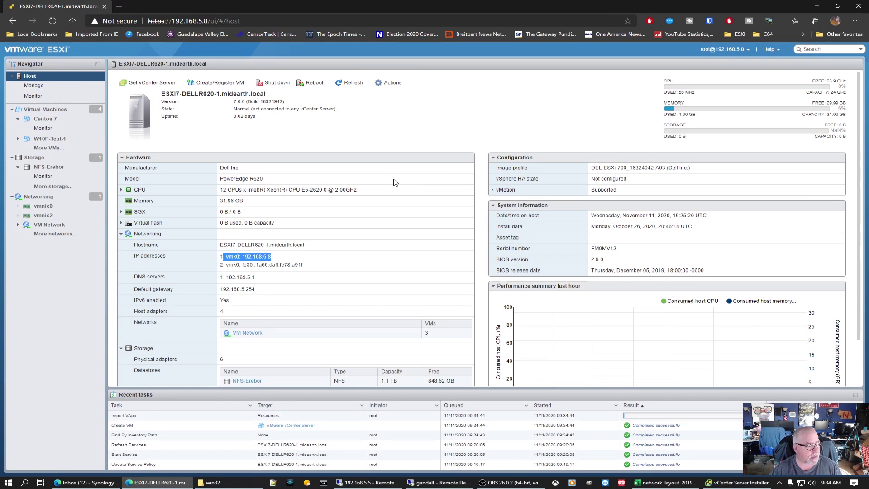
pyautogui.click(743, 483)
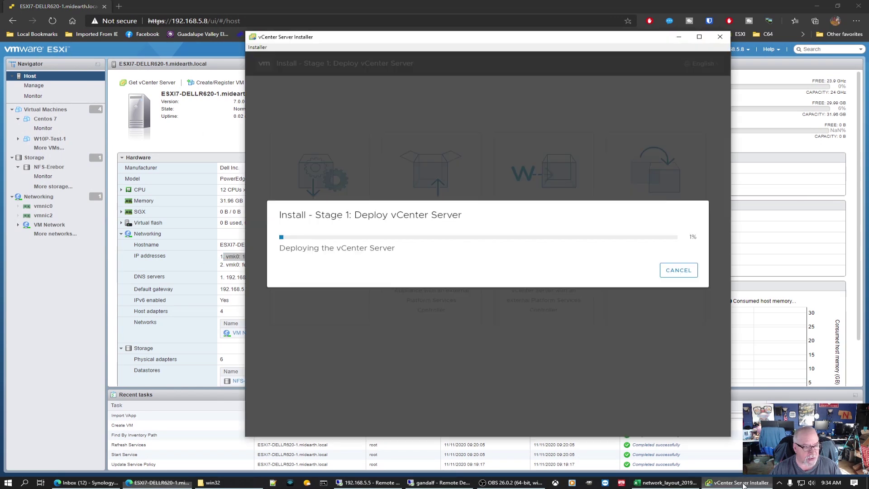
pyautogui.click(42, 86)
pyautogui.click(40, 77)
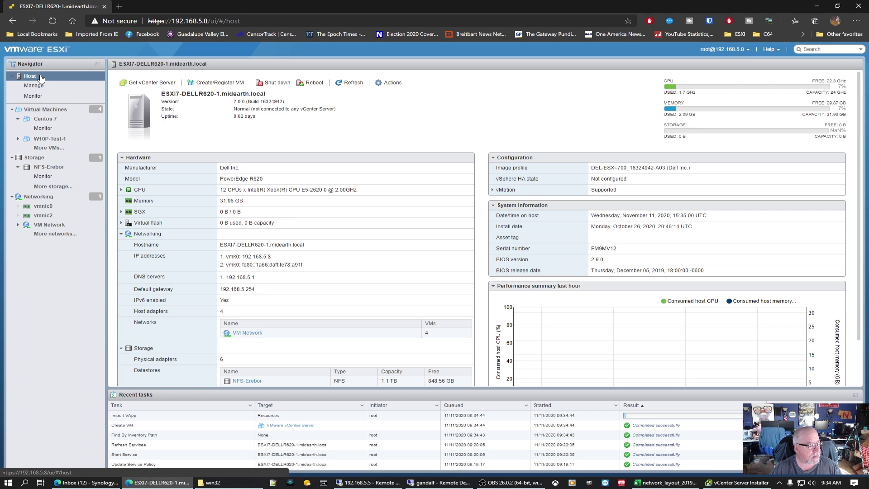
pyautogui.click(734, 483)
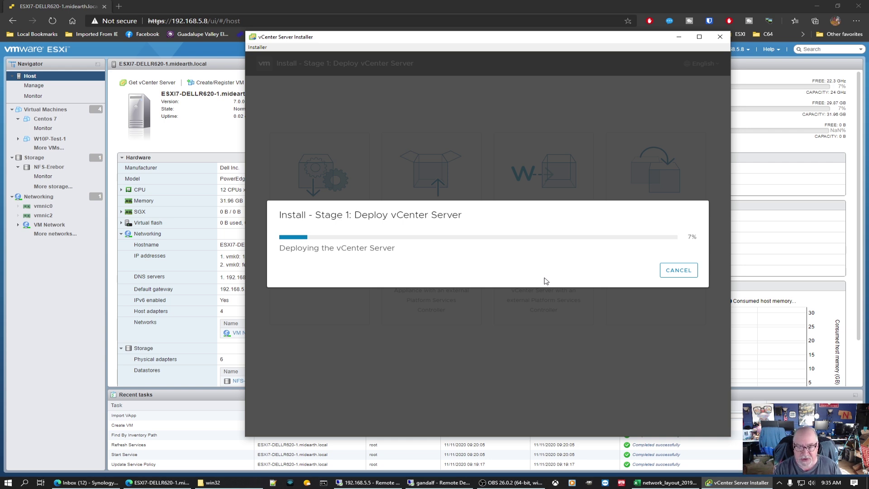
# Step: Open the VMware vCenter Server VM's page from the host's Virtual Machines list
pyautogui.click(158, 482)
pyautogui.click(52, 112)
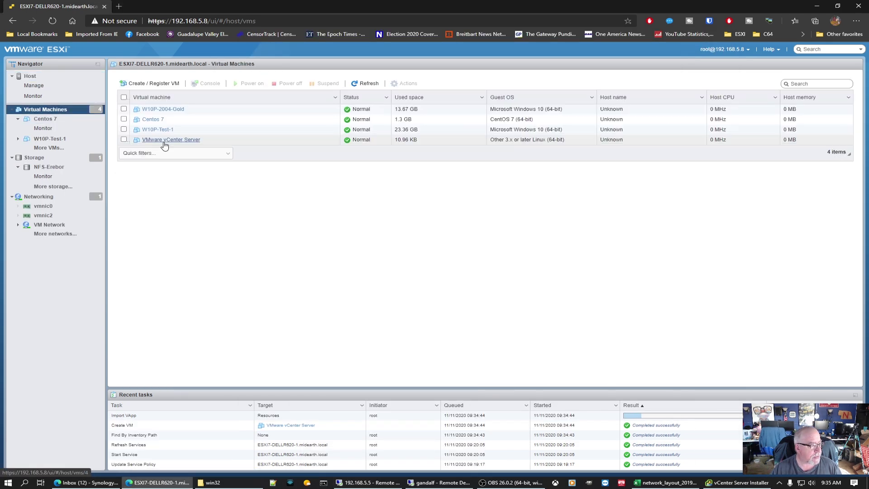
pyautogui.click(165, 141)
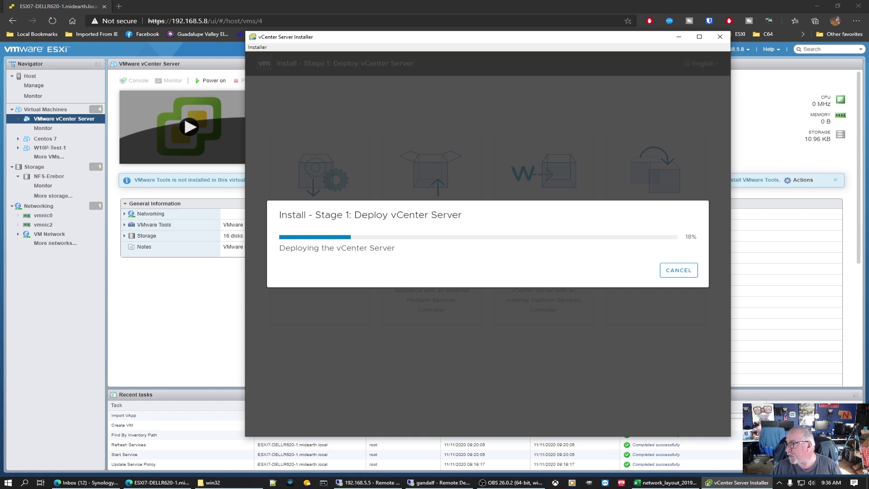
pyautogui.click(52, 113)
pyautogui.click(164, 141)
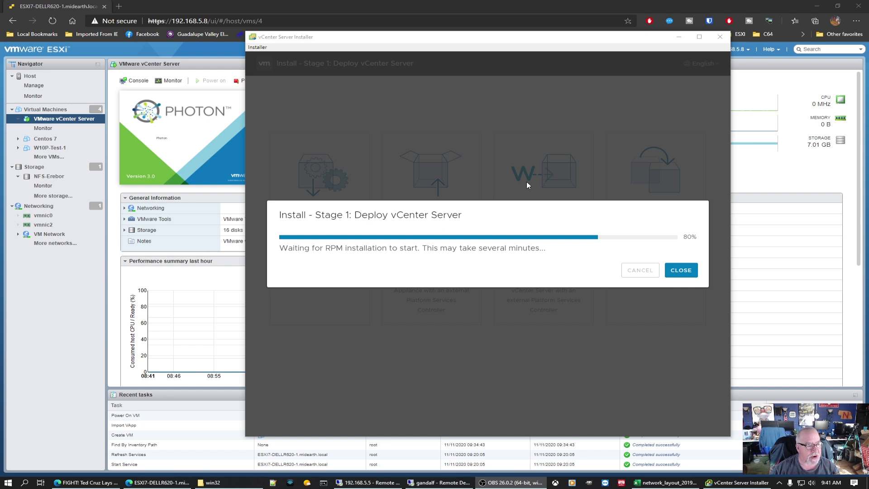
pyautogui.click(126, 129)
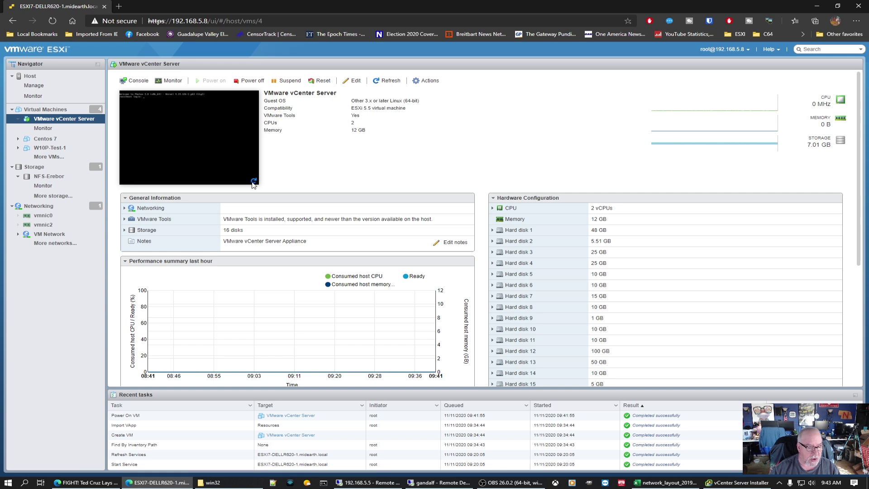
# Step: Review the vCenter VM's CPU and memory charts, then bring up the installer's Stage 1 success dialog
pyautogui.click(742, 484)
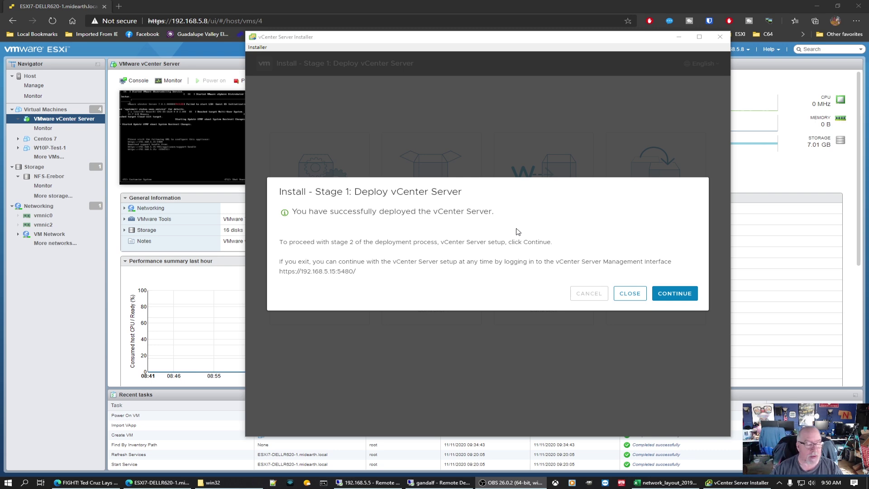
pyautogui.click(67, 123)
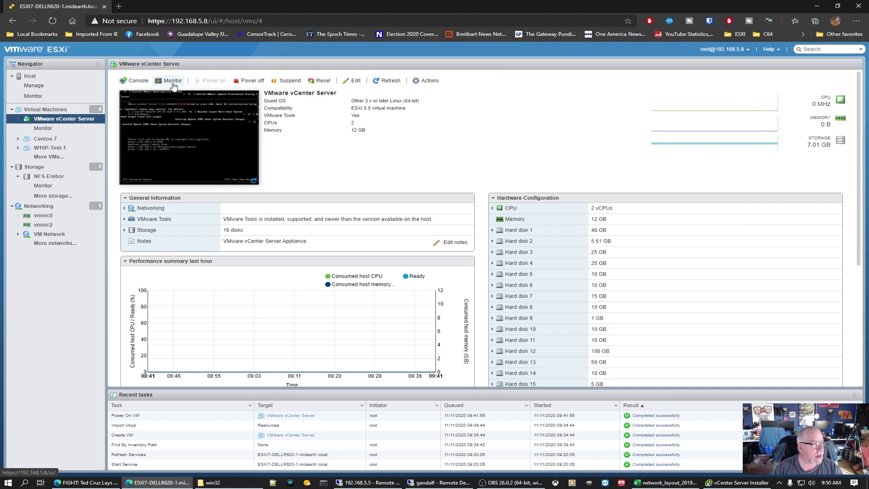
pyautogui.click(170, 81)
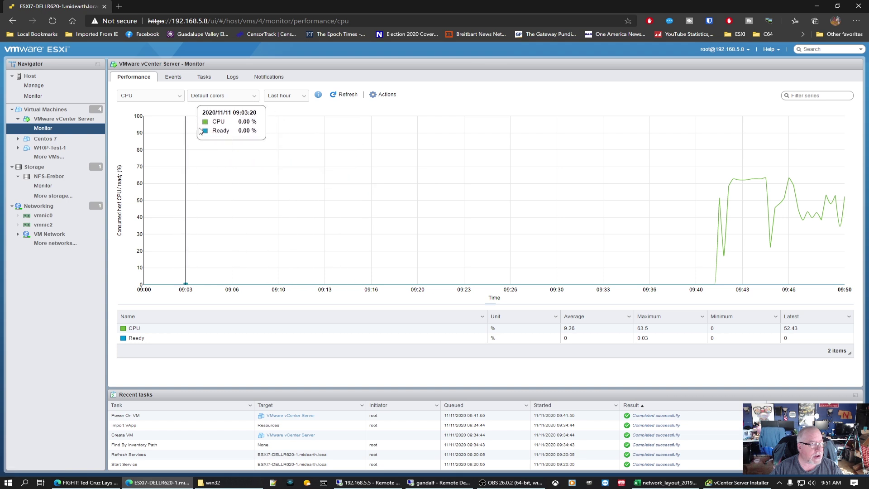
pyautogui.click(178, 98)
pyautogui.click(153, 113)
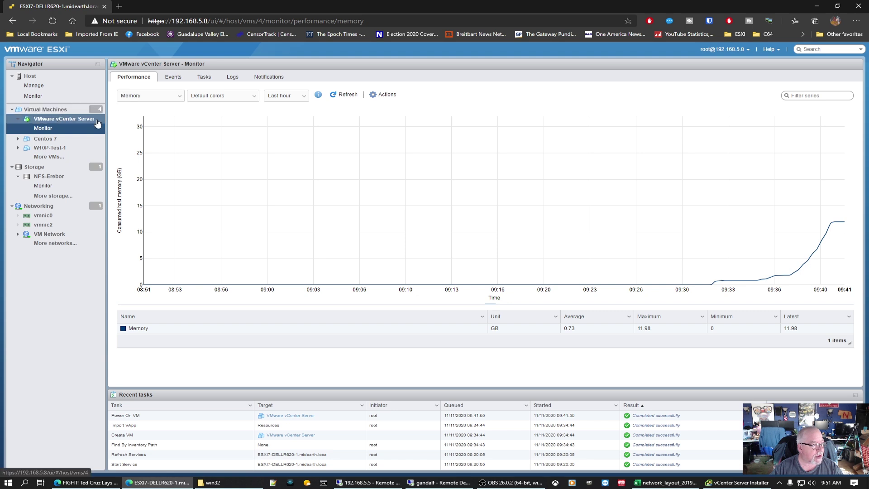
pyautogui.click(66, 120)
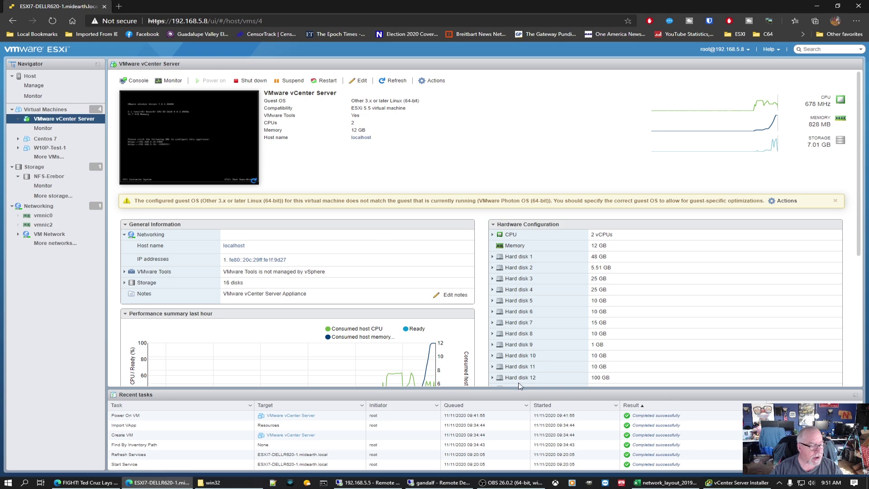
pyautogui.click(738, 482)
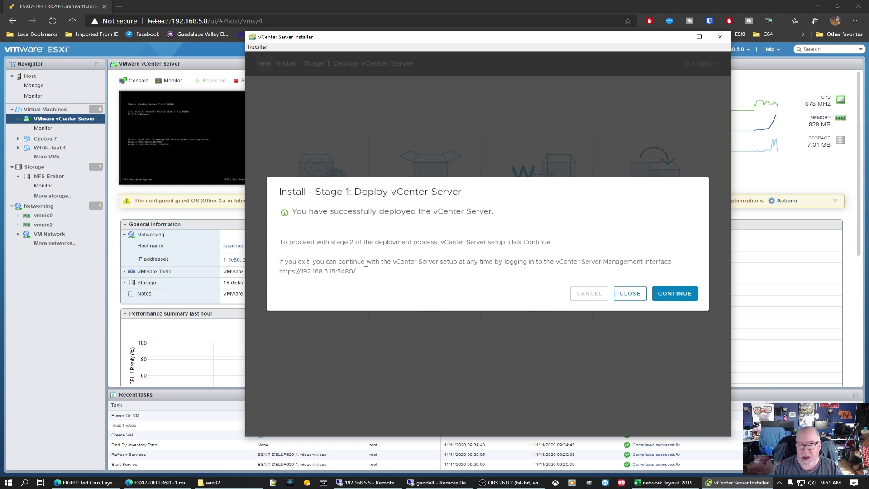
# Step: Continue from the Stage 1 success dialog through the Stage 2 Introduction page
pyautogui.click(675, 293)
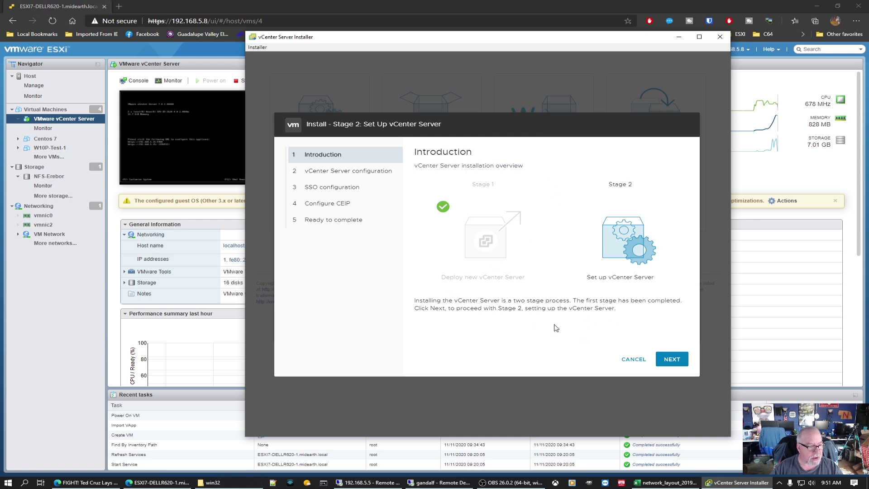
pyautogui.click(681, 359)
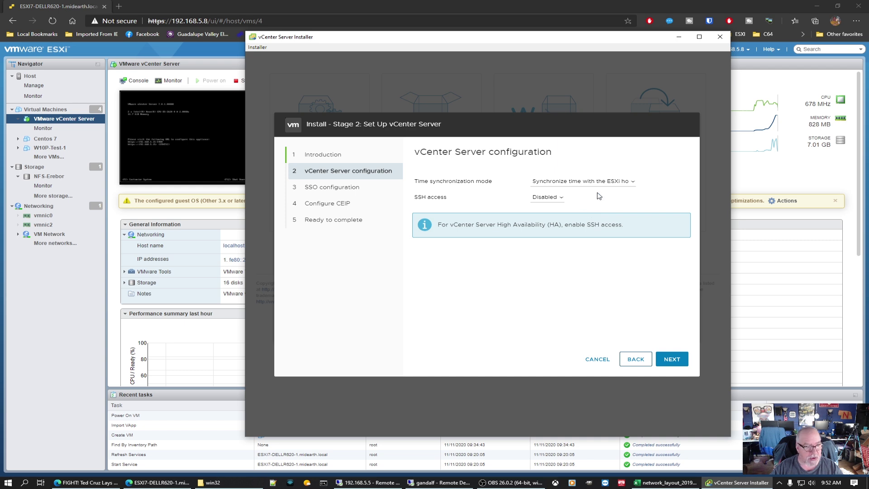
# Step: Keep time synchronization with the ESXi host, set SSH access to Enabled, and continue
pyautogui.click(633, 182)
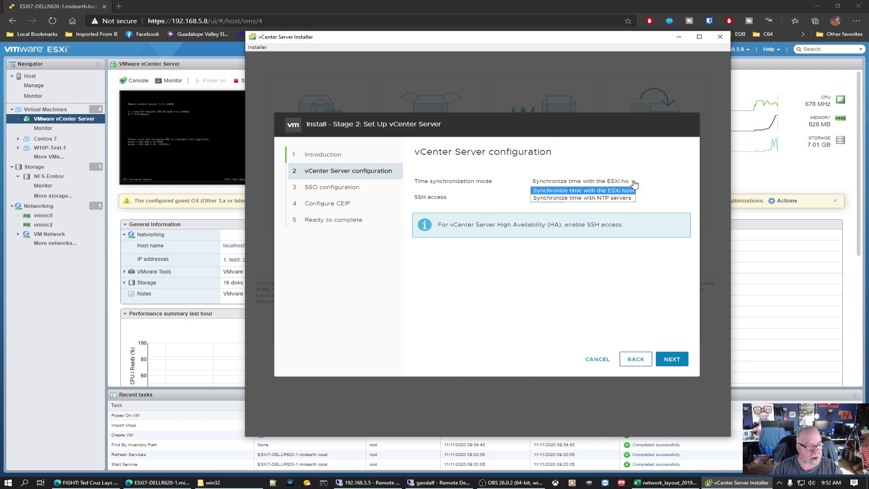
pyautogui.click(576, 191)
pyautogui.click(559, 198)
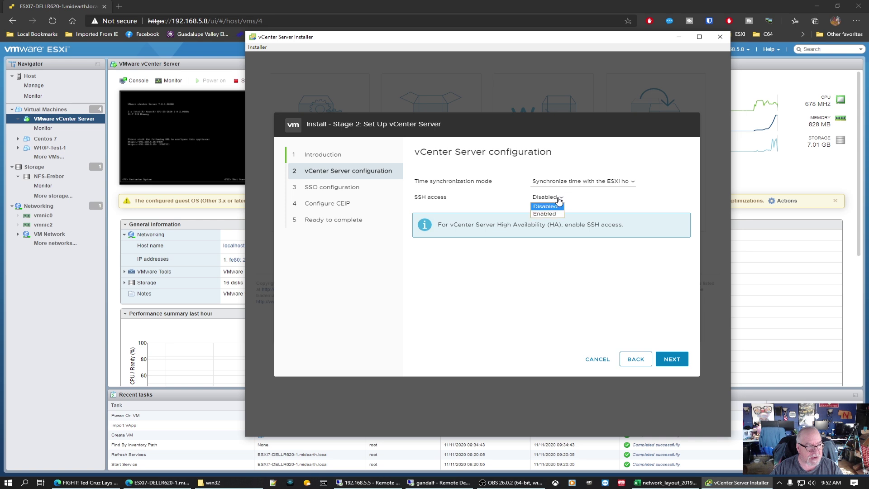
pyautogui.click(549, 214)
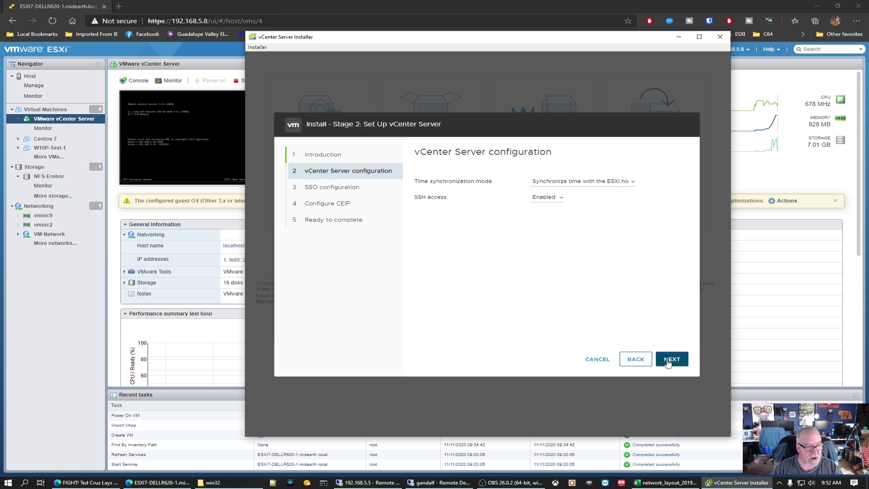
pyautogui.click(682, 362)
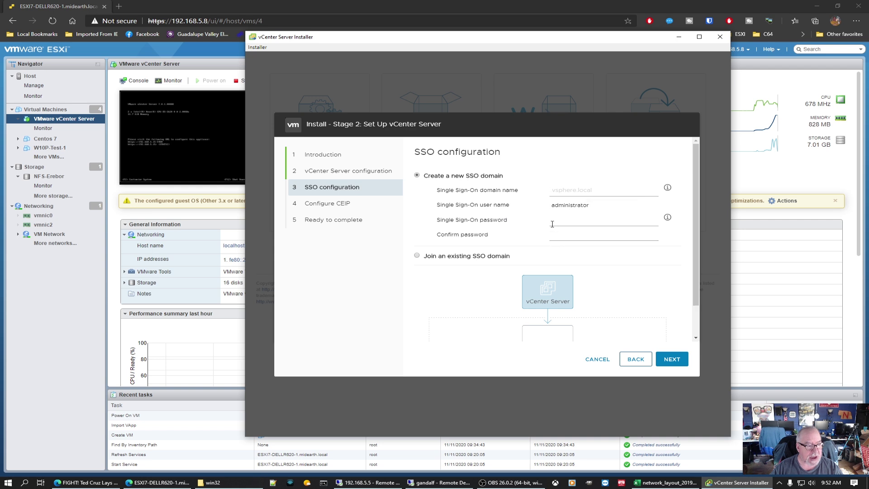
# Step: Create the new SSO domain vsphere.local with an entered and confirmed SSO password
pyautogui.write('vsphere.local')
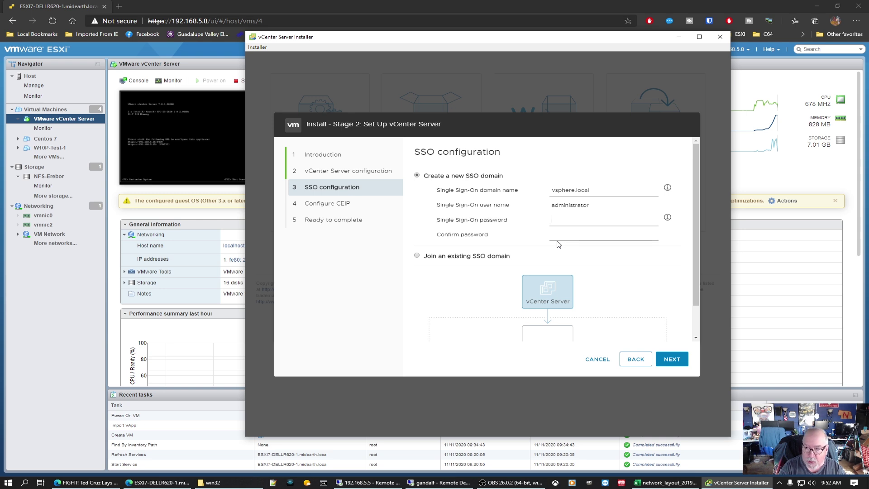
pyautogui.write('•••••')
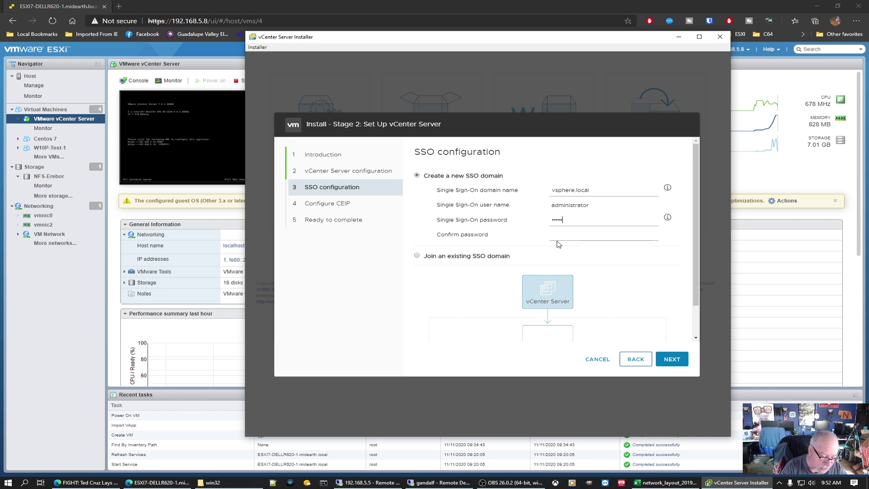
pyautogui.write('••')
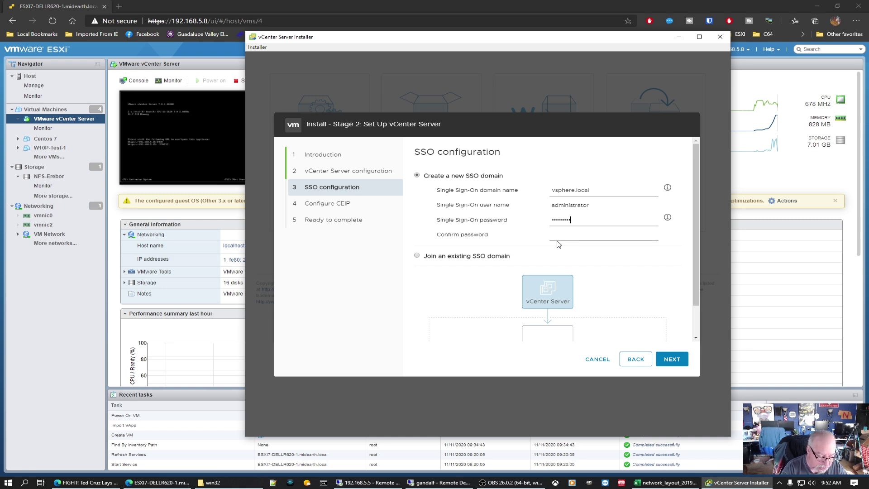
pyautogui.write('••••')
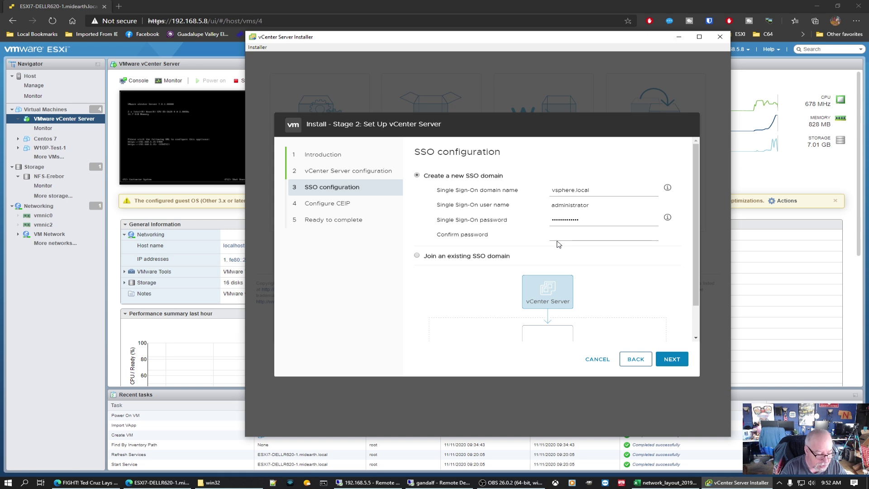
pyautogui.press('Tab')
pyautogui.write('•••')
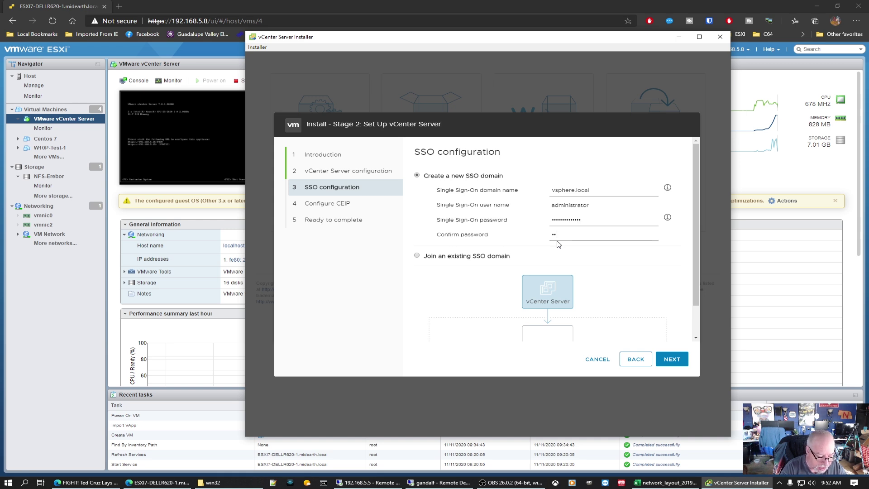
pyautogui.write('•••••••••')
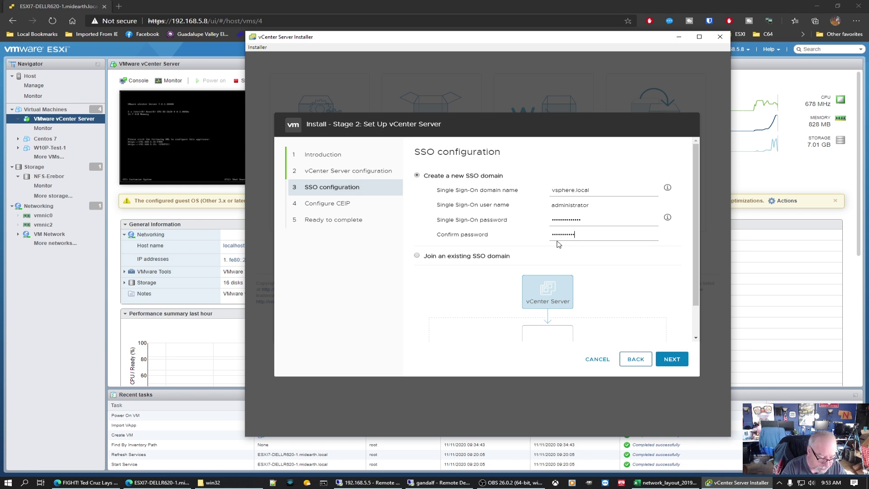
pyautogui.write('•')
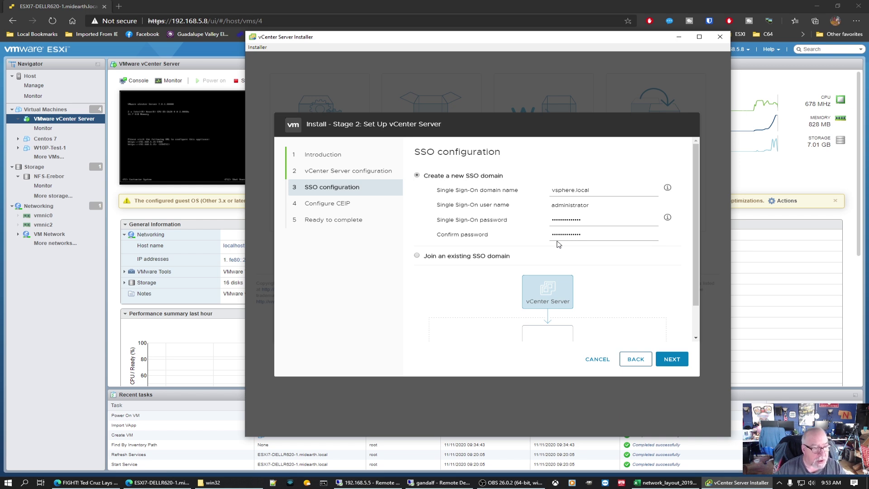
pyautogui.click(672, 359)
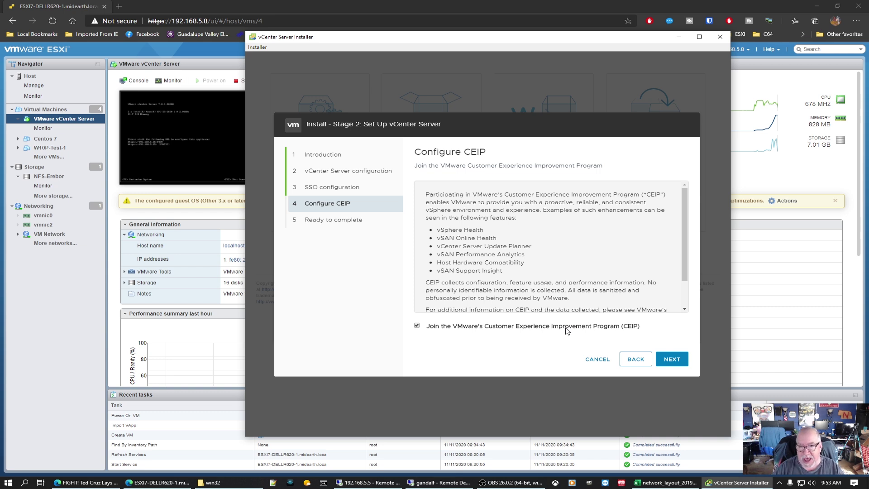
# Step: Pass the CEIP page, review the Ready to complete summary, and finish to start Stage 2
pyautogui.click(672, 359)
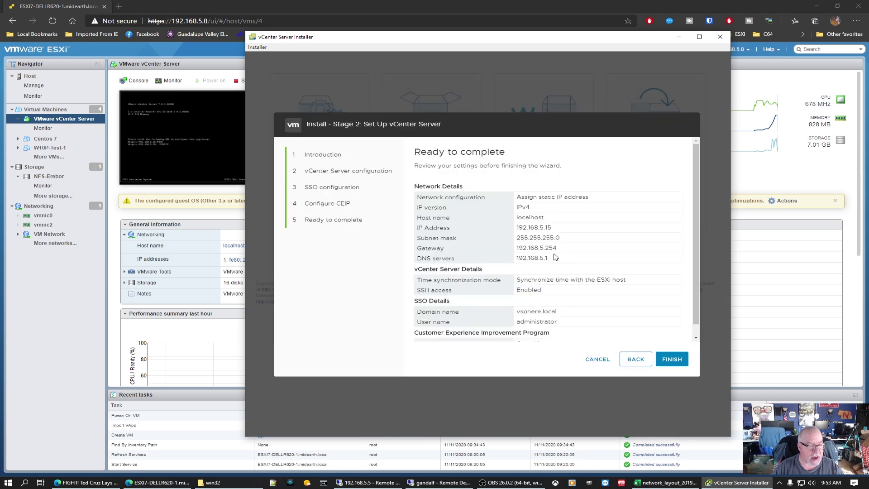
pyautogui.scroll(-2, 609, 267)
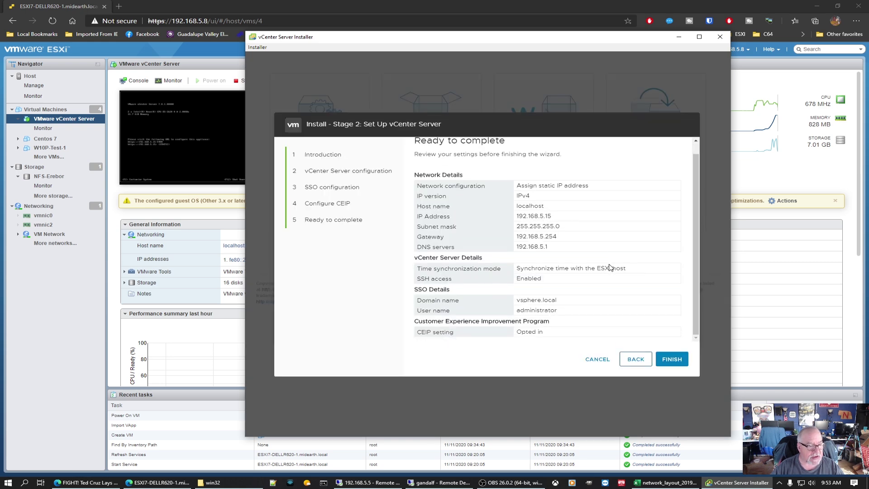
pyautogui.scroll(2, 611, 268)
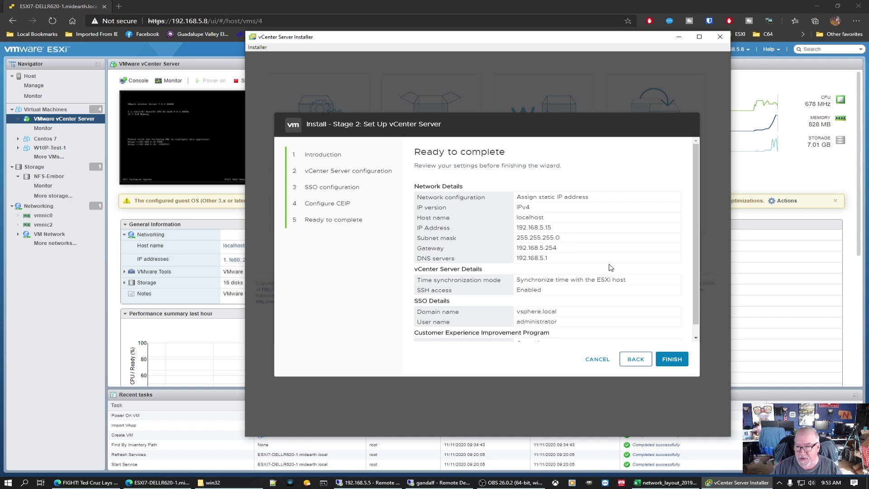
pyautogui.scroll(-1, 609, 267)
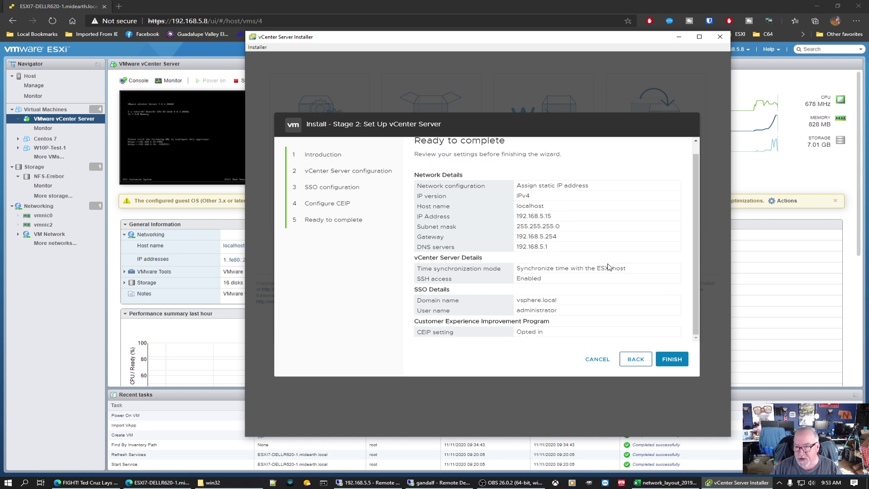
pyautogui.scroll(1, 610, 267)
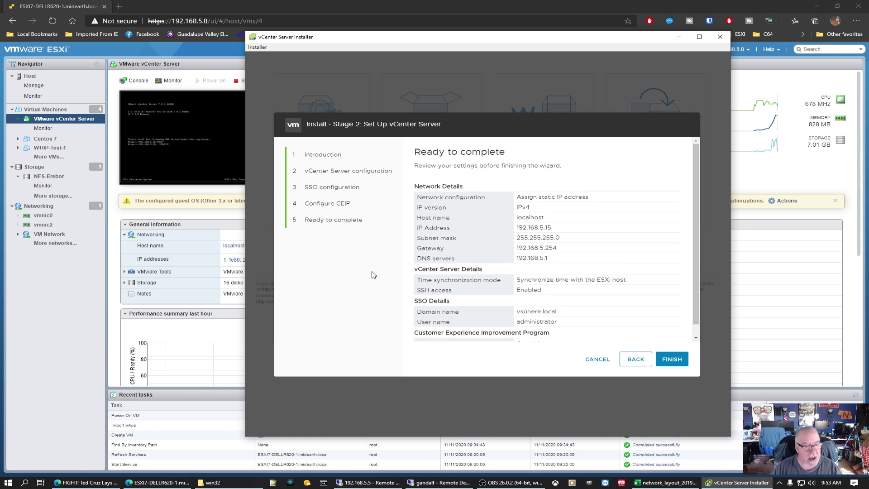
pyautogui.click(663, 363)
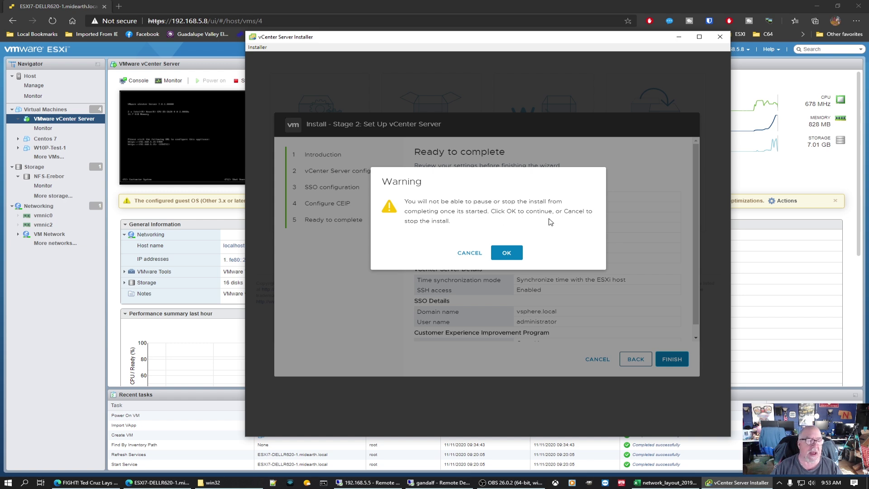
# Step: Accept the cannot-be-paused warning so Stage 2 installation runs to 100%
pyautogui.click(509, 255)
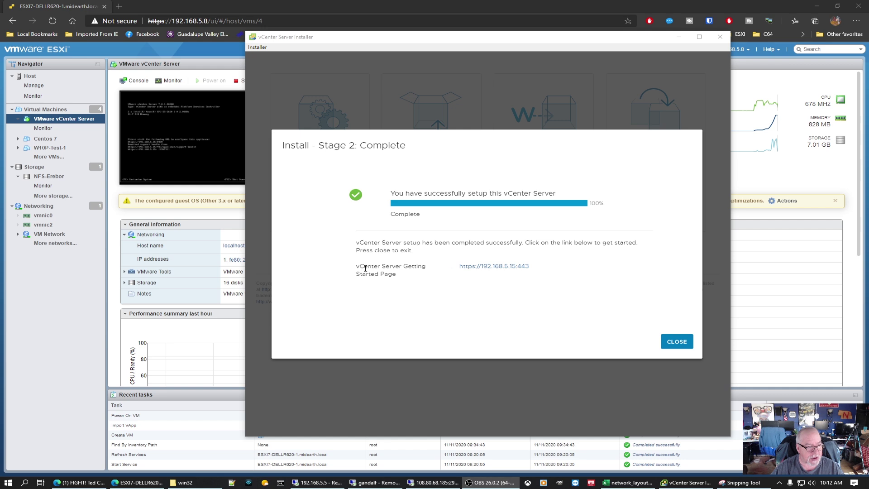
pyautogui.click(501, 270)
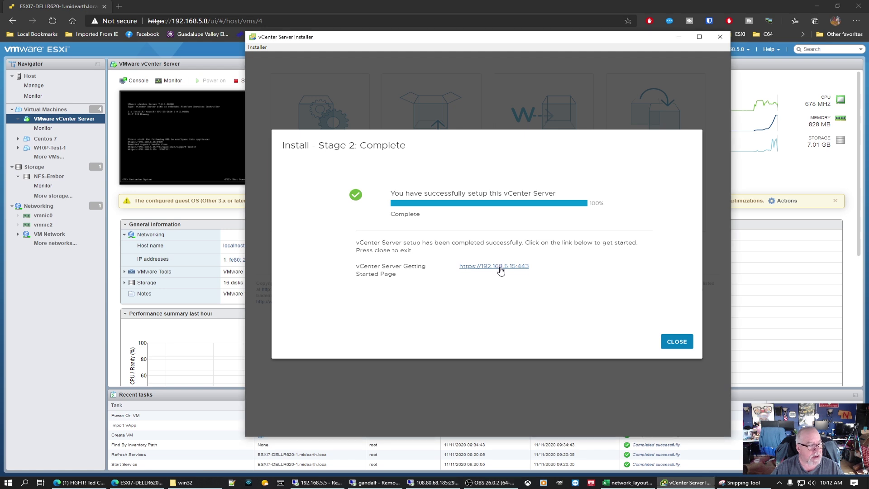
pyautogui.click(501, 267)
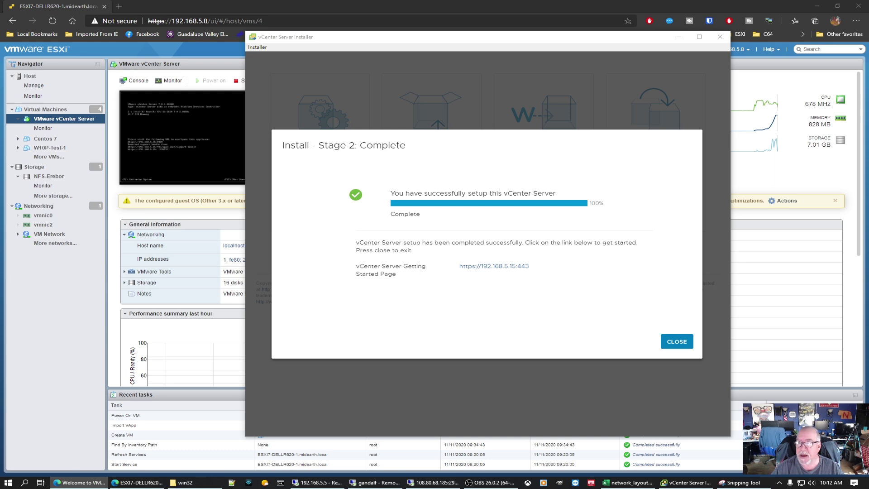
pyautogui.moveTo(860, 13); pyautogui.dragTo(139, 4)
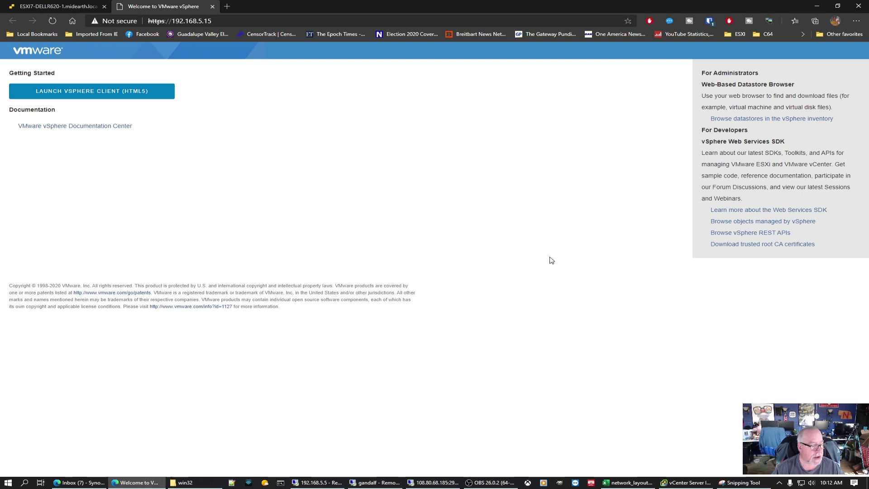
pyautogui.click(691, 483)
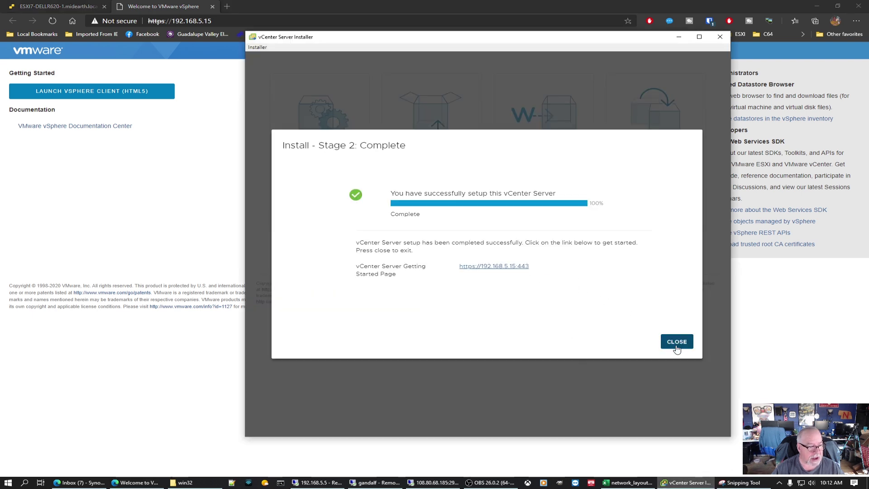
pyautogui.click(677, 341)
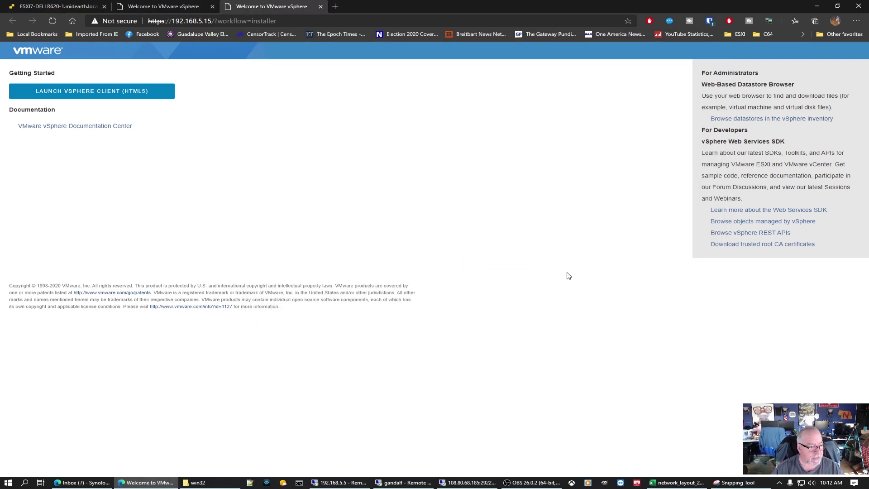
# Step: Launch the HTML5 vSphere Client and log in as the vsphere.local SSO administrator
pyautogui.click(95, 95)
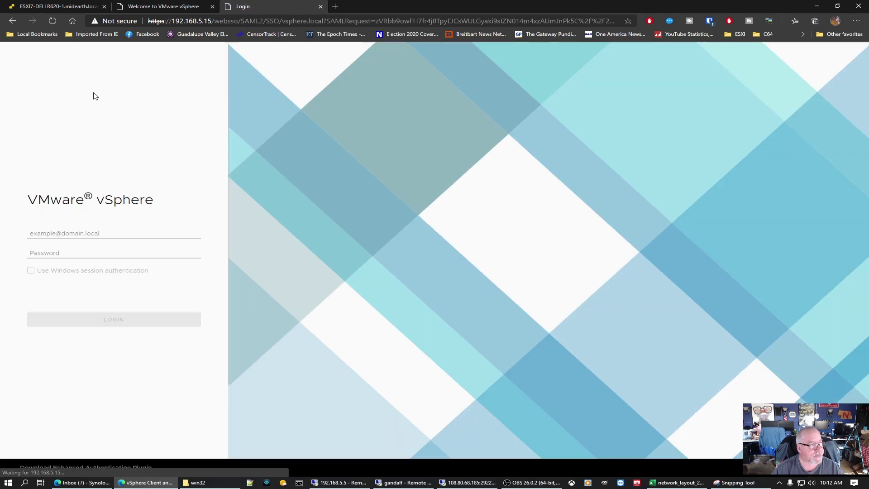
pyautogui.click(107, 232)
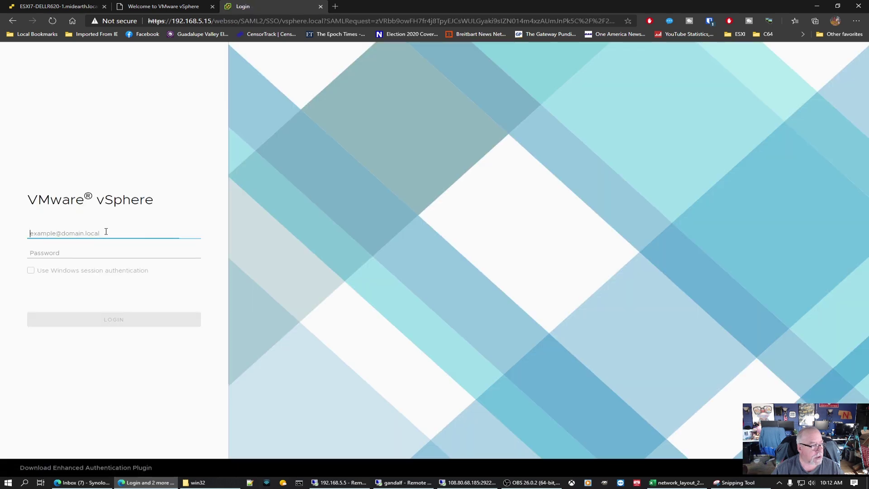
pyautogui.write('admi')
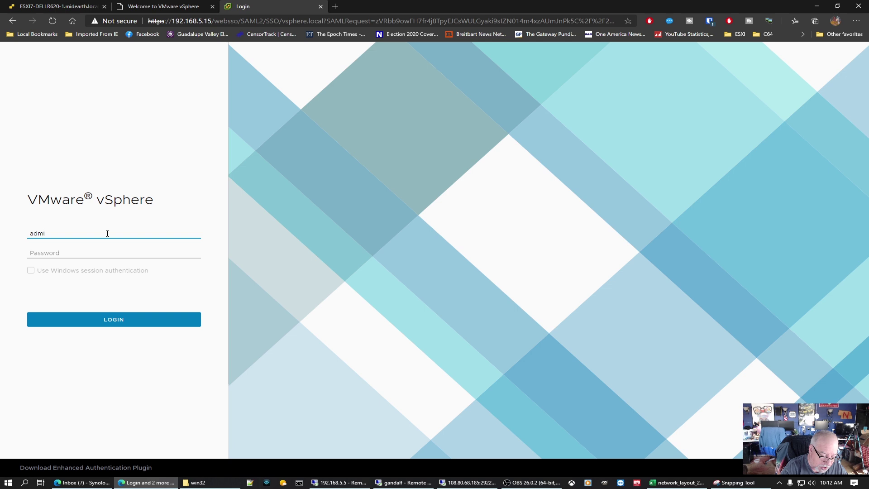
pyautogui.write('nistrato')
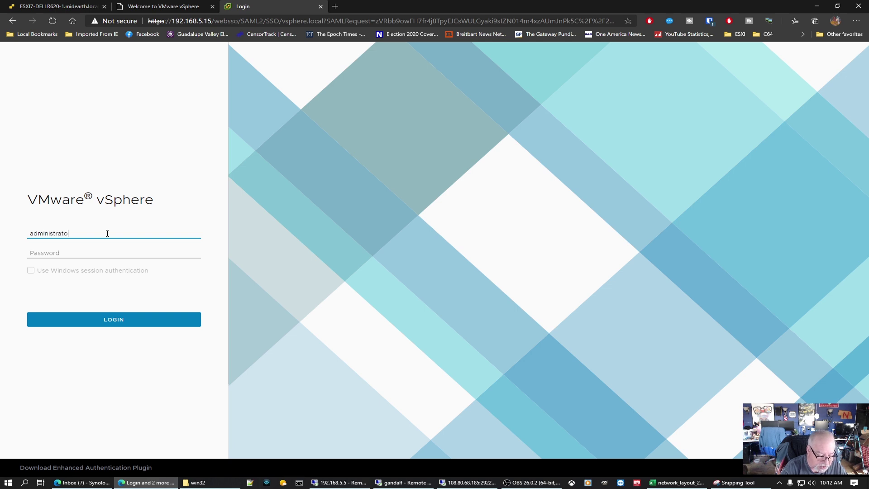
pyautogui.write('r@vsphere')
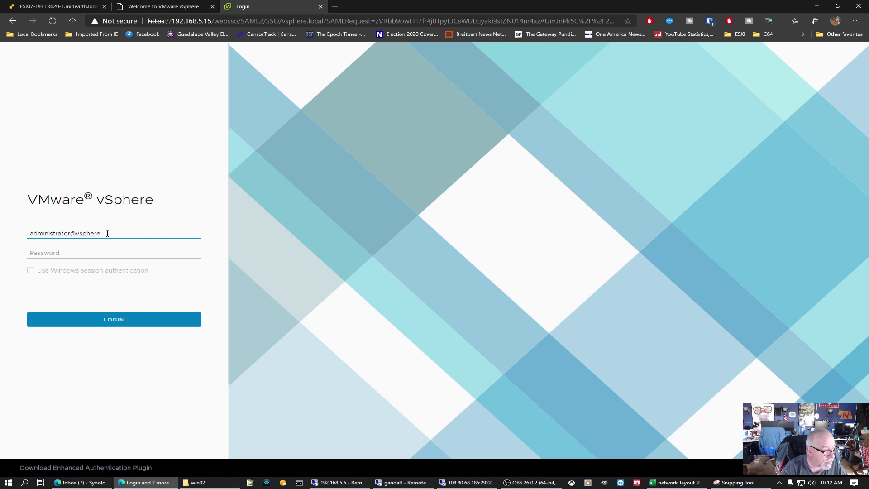
pyautogui.write('.local')
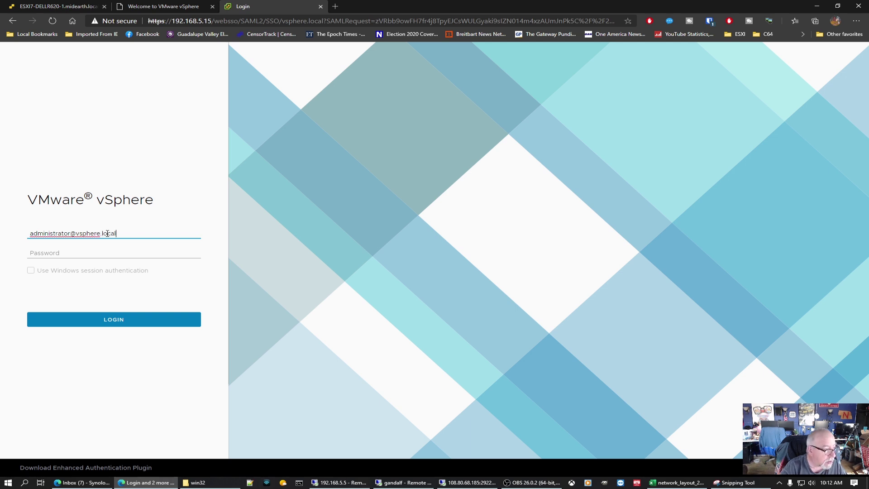
pyautogui.press('Tab')
pyautogui.write('•••')
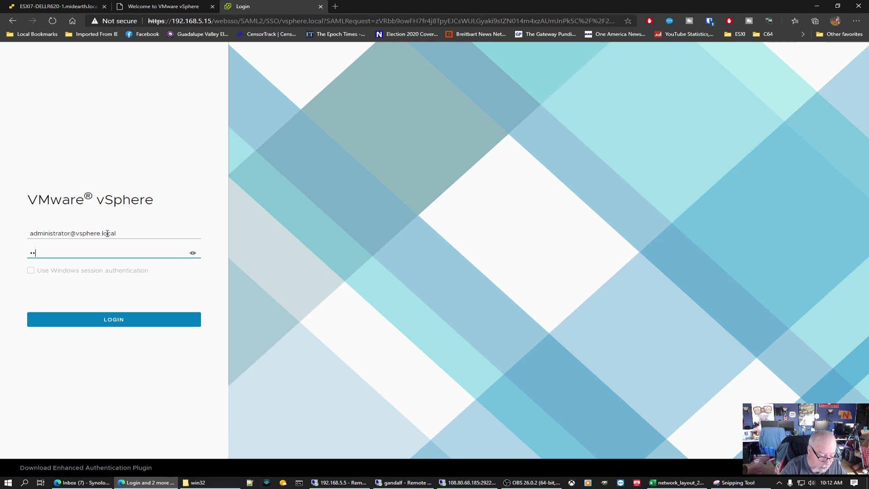
pyautogui.write('•••••')
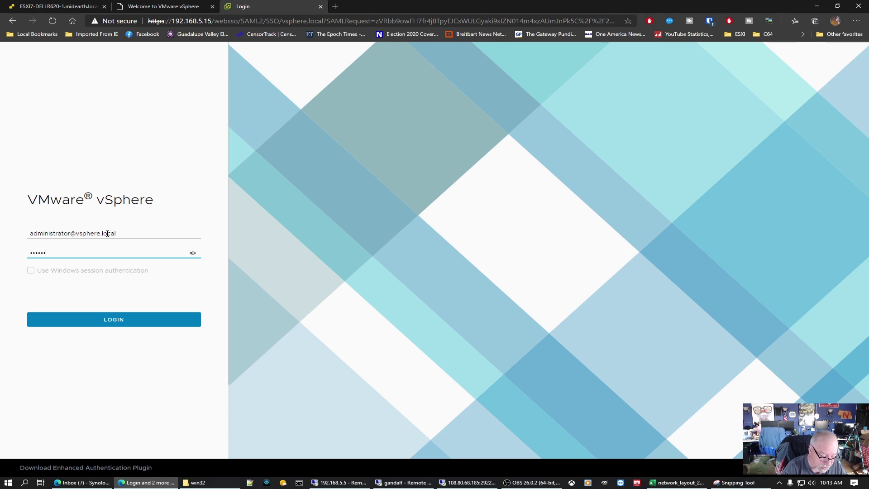
pyautogui.write('••••••')
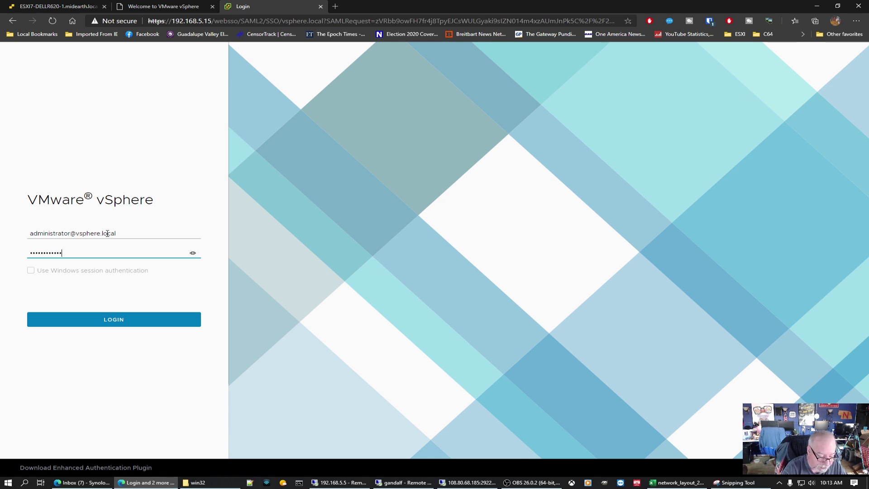
pyautogui.click(110, 321)
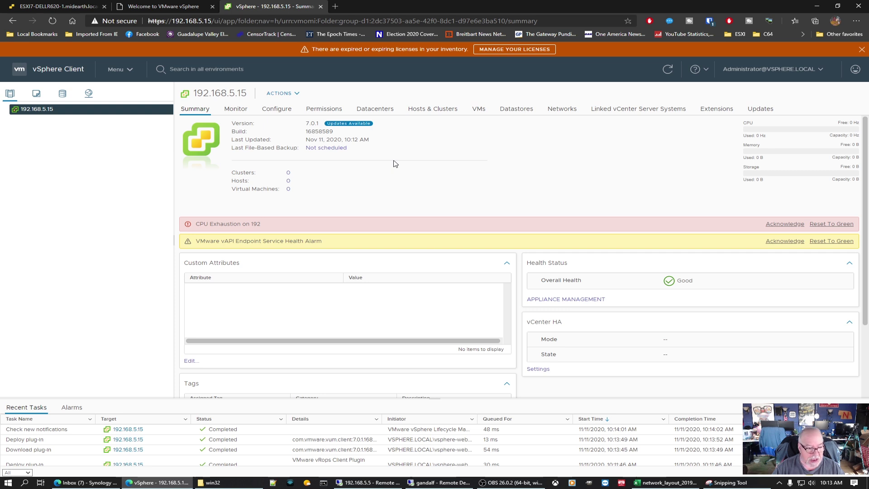
# Step: Log out of the vSphere Client from the Administrator menu and close its tab
pyautogui.click(765, 71)
pyautogui.click(754, 141)
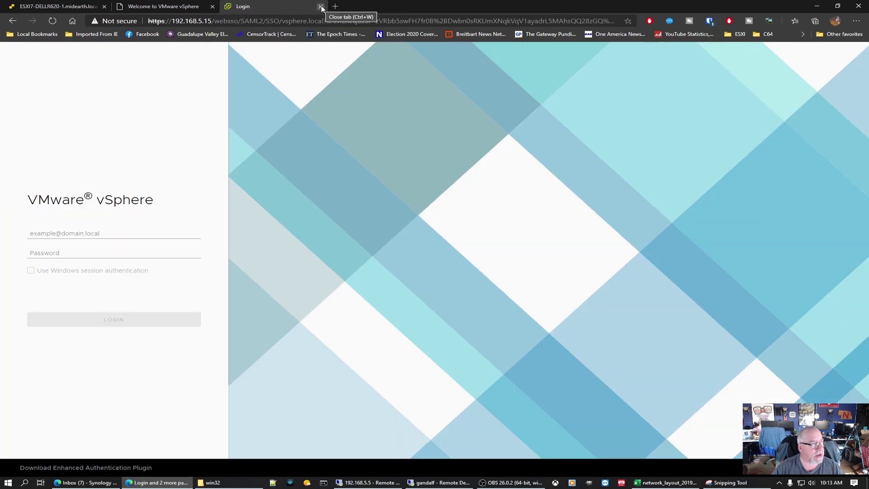
pyautogui.click(321, 6)
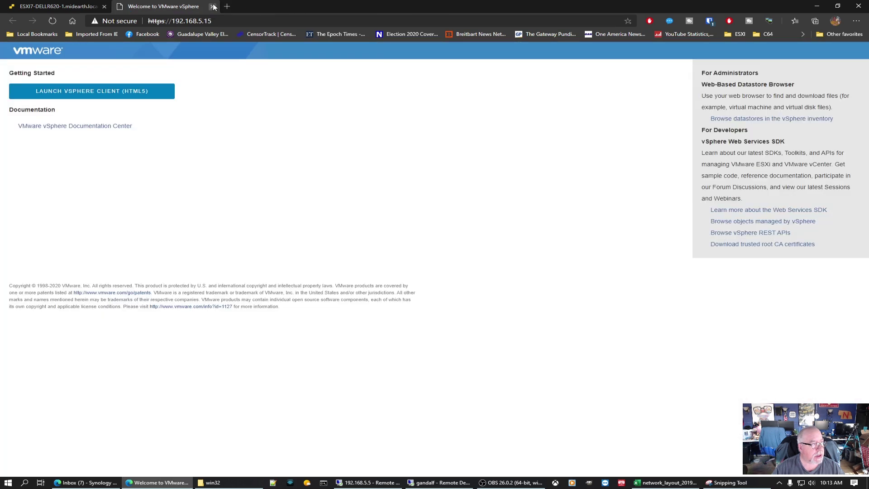
# Step: Close the Welcome tab and check the ESXi host summary and the VMware vCenter Server VM
pyautogui.click(212, 6)
pyautogui.click(50, 78)
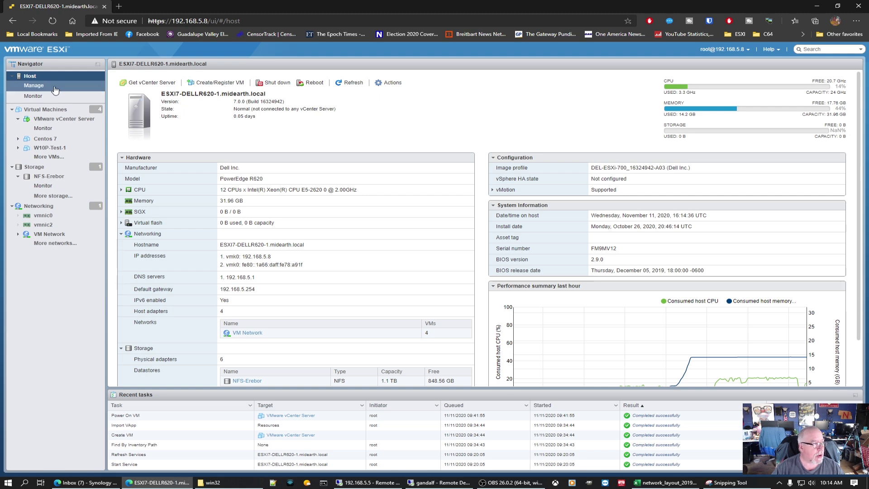
pyautogui.click(59, 119)
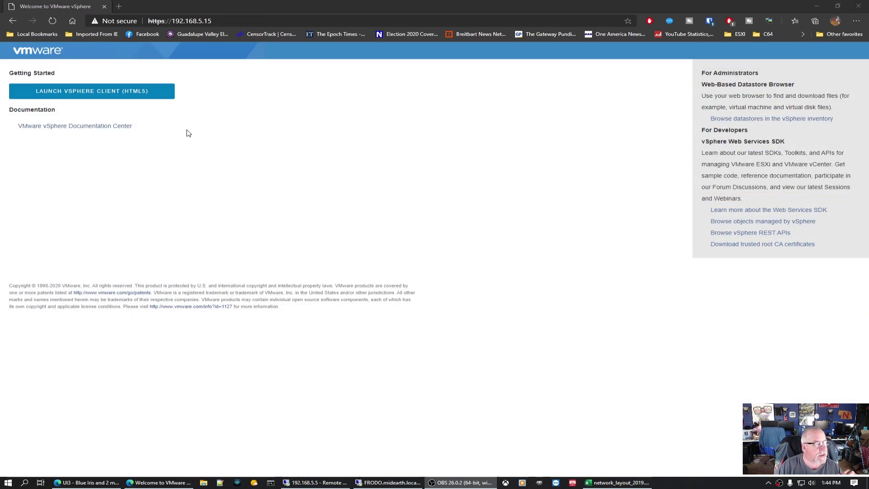
# Step: Reopen the vSphere Client login and sign in as the vsphere.local administrator with its password
pyautogui.click(127, 94)
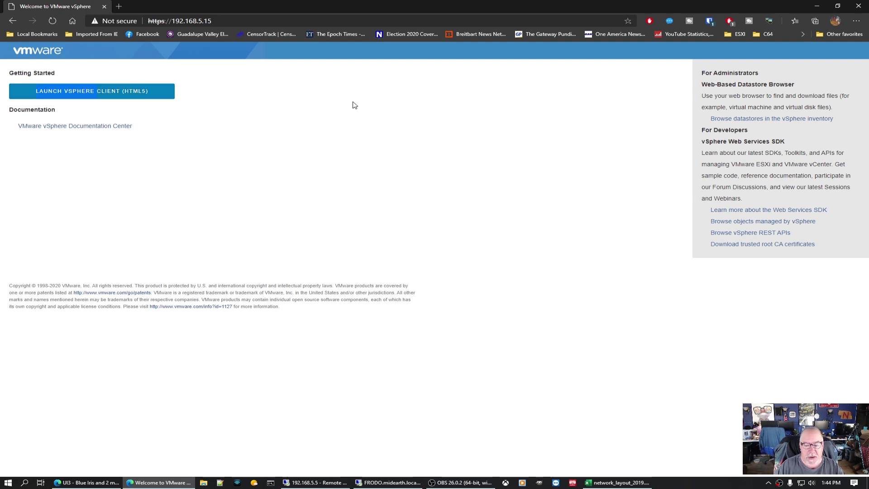
pyautogui.click(123, 97)
pyautogui.click(115, 230)
pyautogui.write('administrator@')
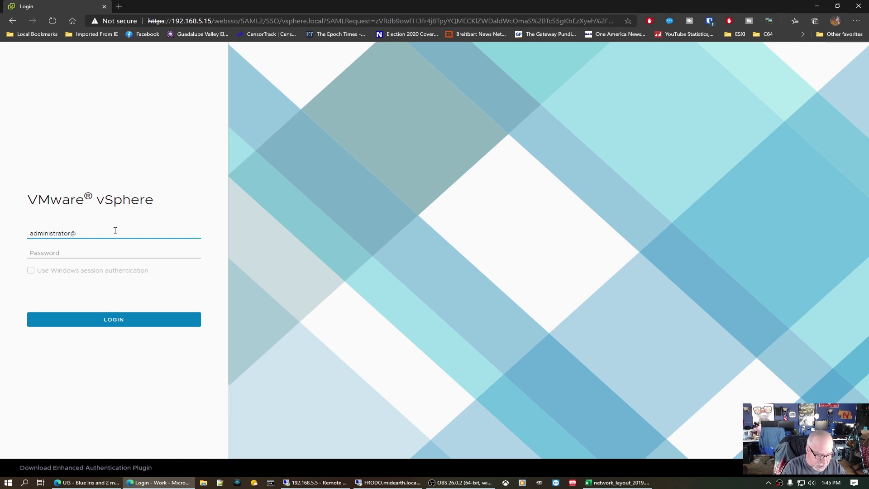
pyautogui.write('vsphere.local')
pyautogui.press('Tab')
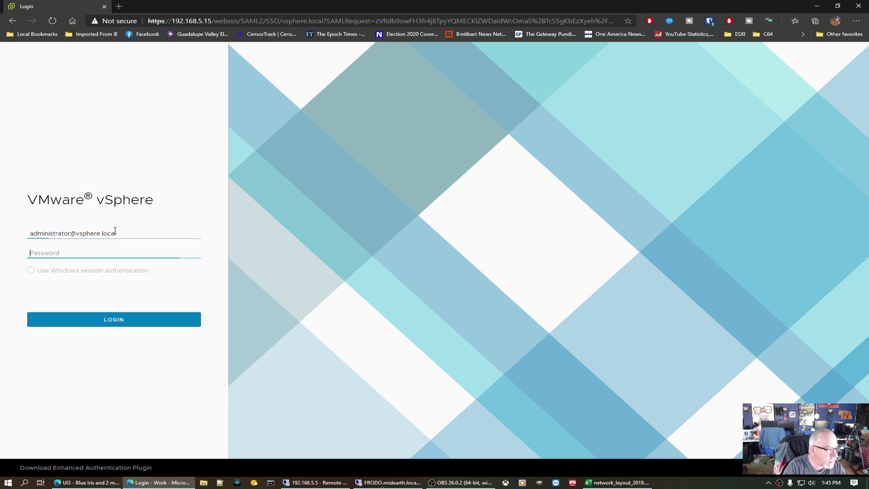
pyautogui.write('******')
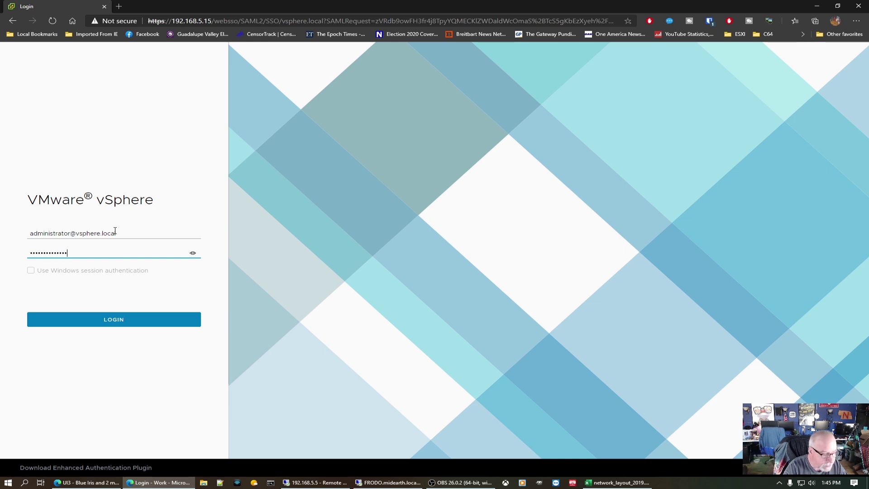
pyautogui.click(132, 321)
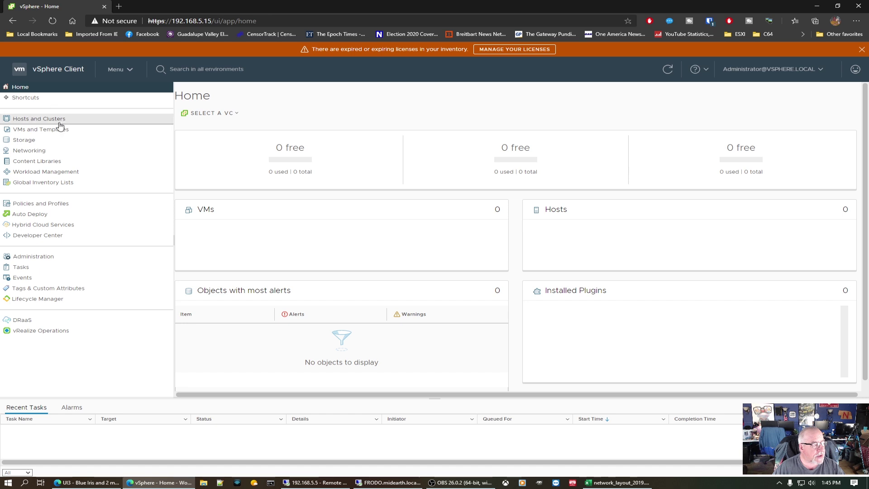
# Step: Open Hosts and Clusters to show the summary of vCenter 192.168.5.15
pyautogui.click(65, 120)
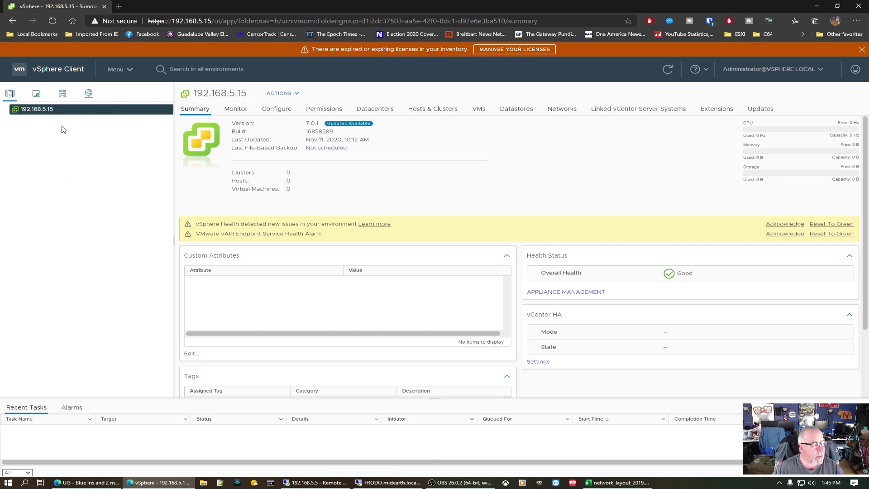
# Step: Create a datacenter with the default name 'Datacenter' under vCenter 192.168.5.15 and select it
pyautogui.rightClick(39, 110)
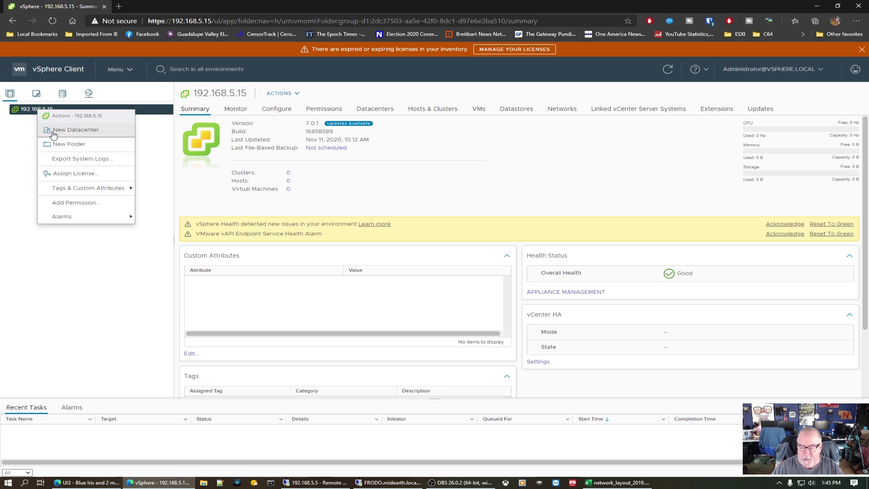
pyautogui.click(54, 130)
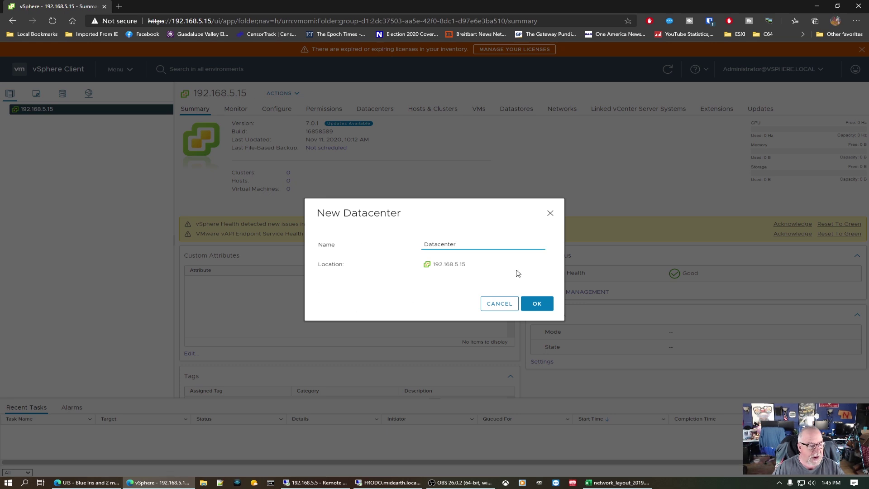
pyautogui.click(538, 304)
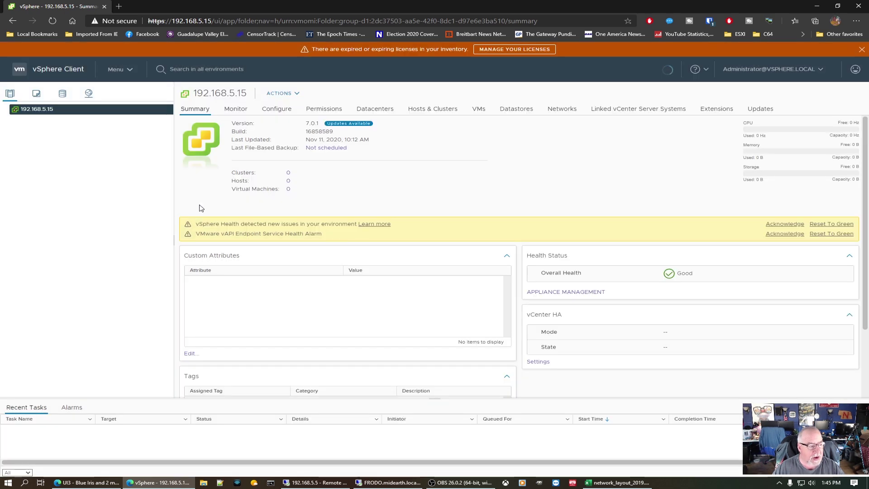
pyautogui.click(45, 120)
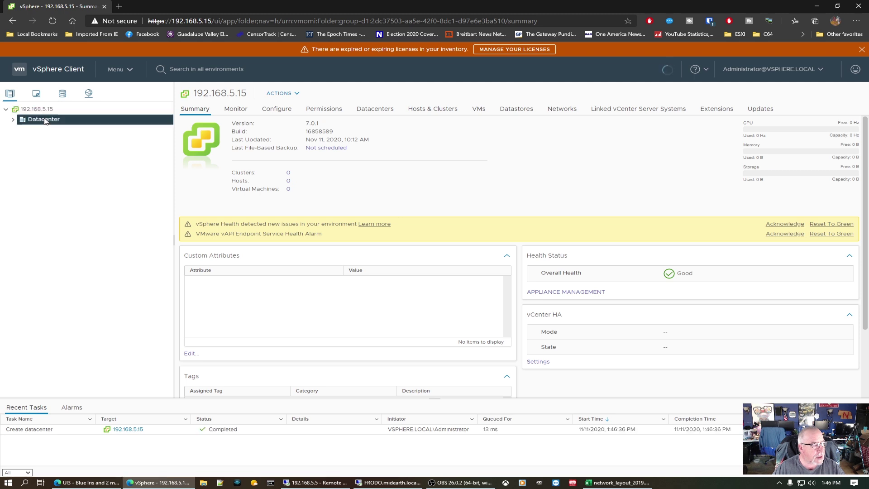
pyautogui.rightClick(46, 121)
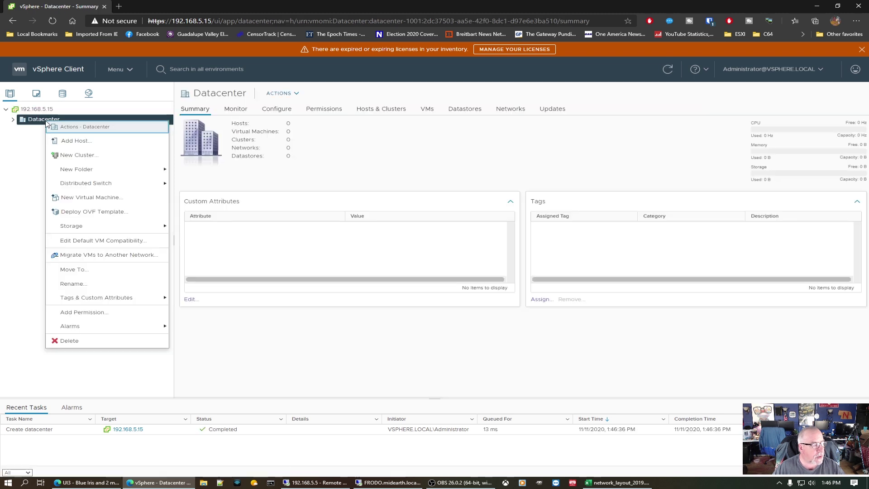
# Step: Add host 192.168.5.8 to Datacenter with user root and its password, reaching the certificate alert
pyautogui.click(77, 141)
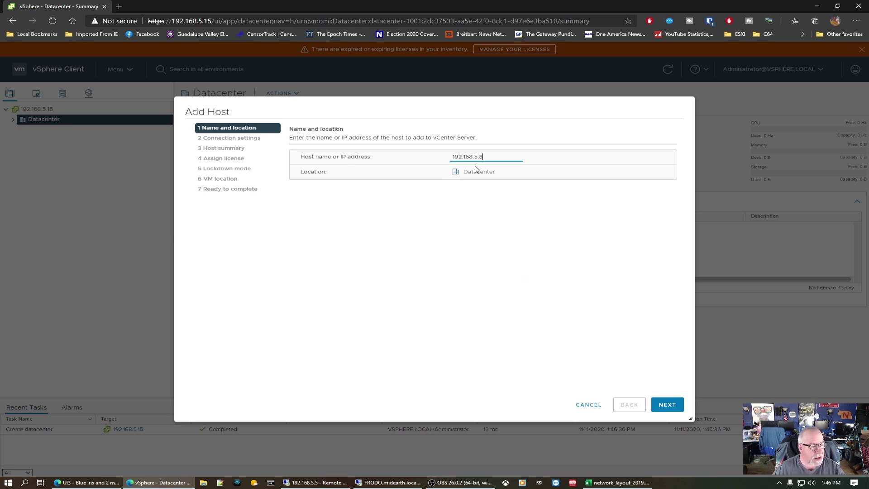
pyautogui.click(670, 406)
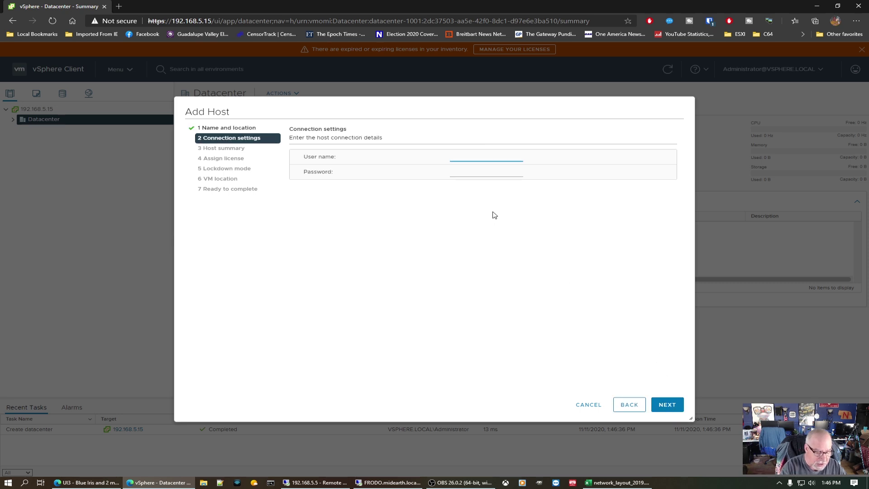
pyautogui.press('Tab')
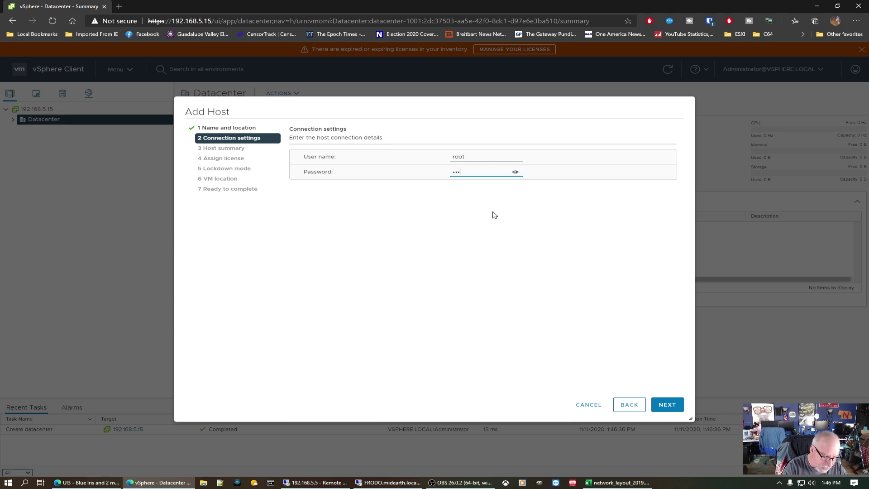
pyautogui.write('s')
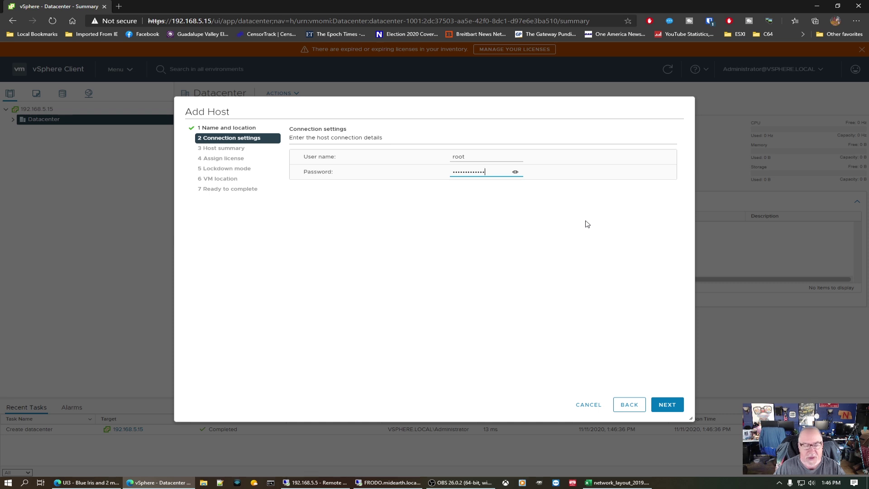
pyautogui.click(676, 409)
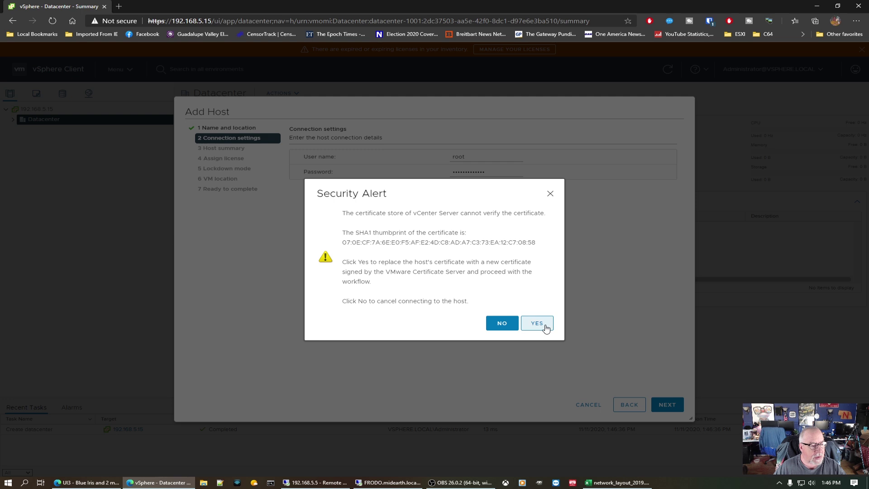
# Step: Accept the certificate and finish adding 192.168.5.8 with evaluation license and lockdown mode disabled
pyautogui.click(542, 324)
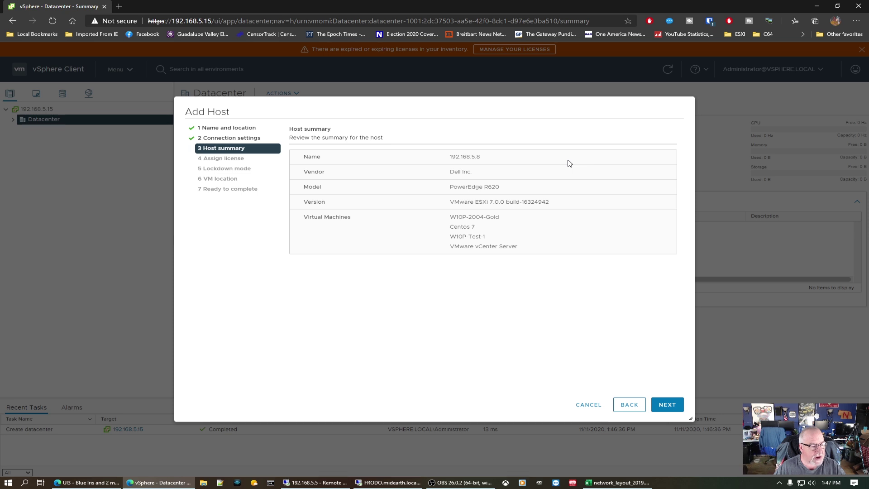
pyautogui.click(667, 405)
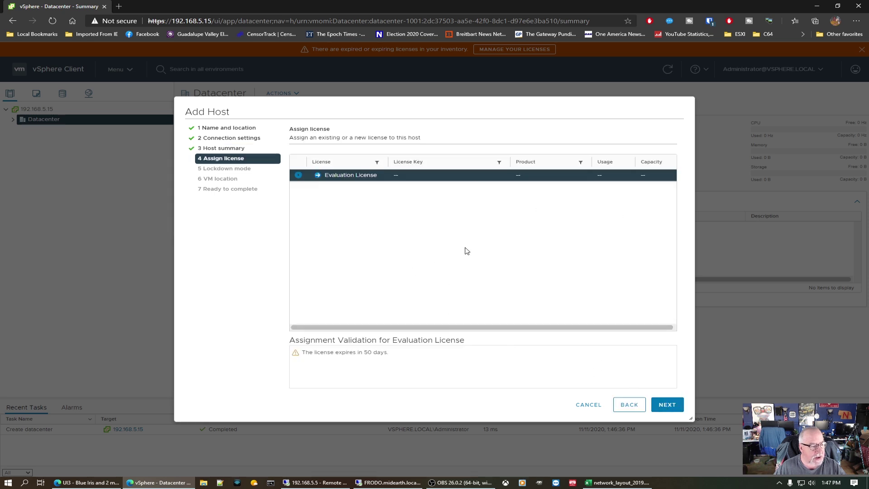
pyautogui.click(667, 405)
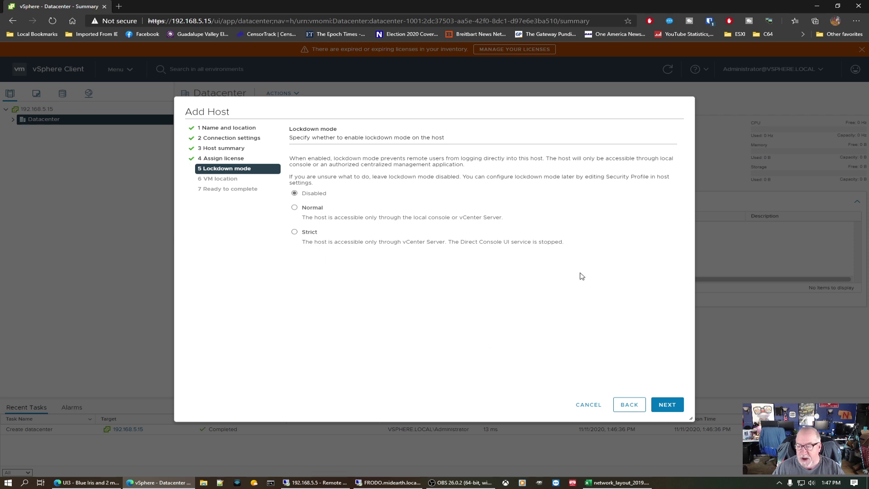
pyautogui.click(672, 406)
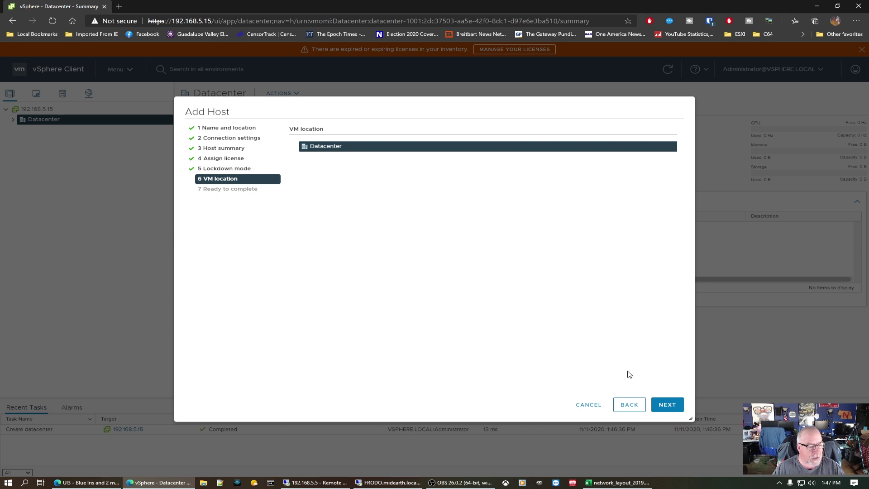
pyautogui.click(671, 405)
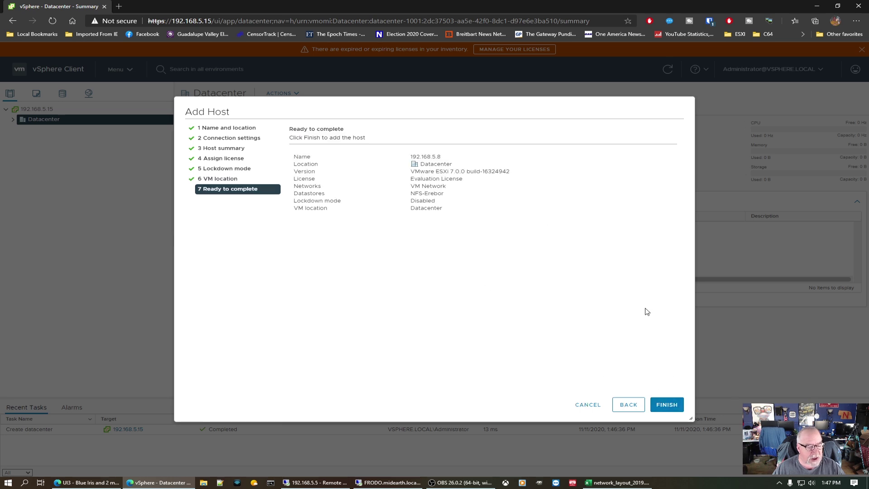
pyautogui.click(667, 405)
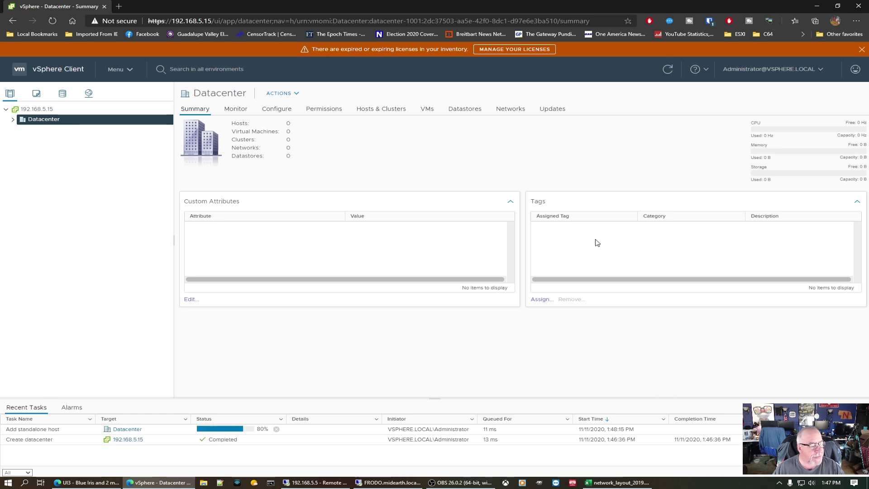
pyautogui.click(13, 119)
# Step: Select host 192.168.5.8, expand its four VMs, and dismiss the expired-licenses banner
pyautogui.click(51, 130)
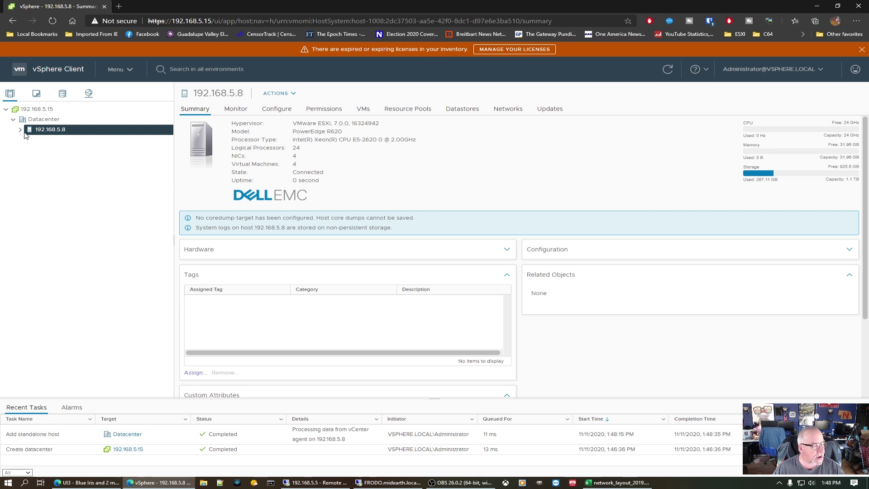
pyautogui.click(19, 130)
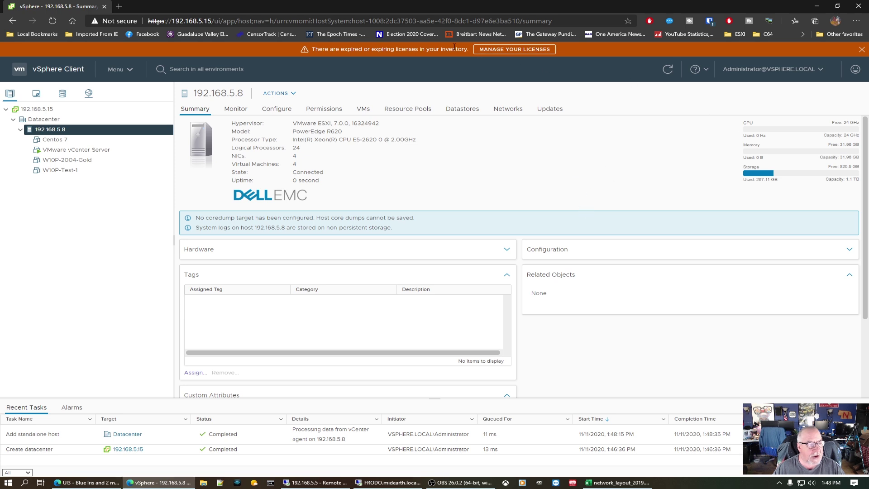
pyautogui.click(862, 49)
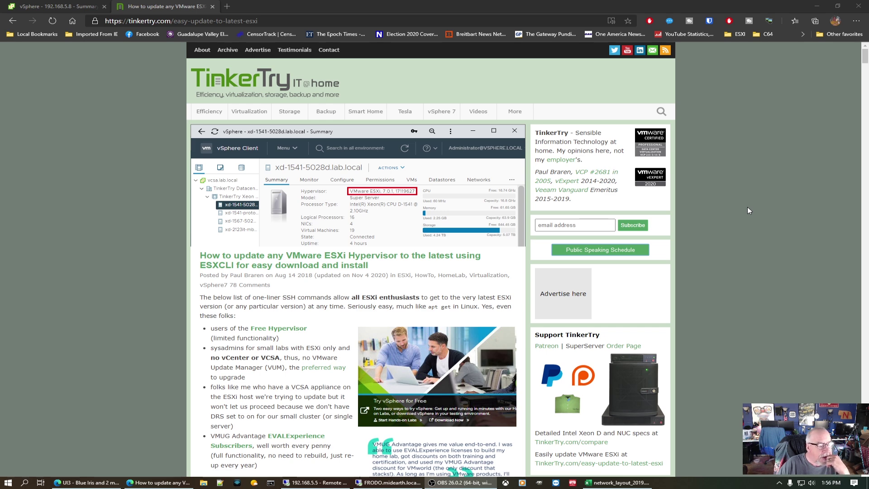
# Step: Scroll through TinkerTry's ESXCLI update commands for ESXi 7.0.1 Update 1a and earlier releases
pyautogui.scroll(-3, 747, 207)
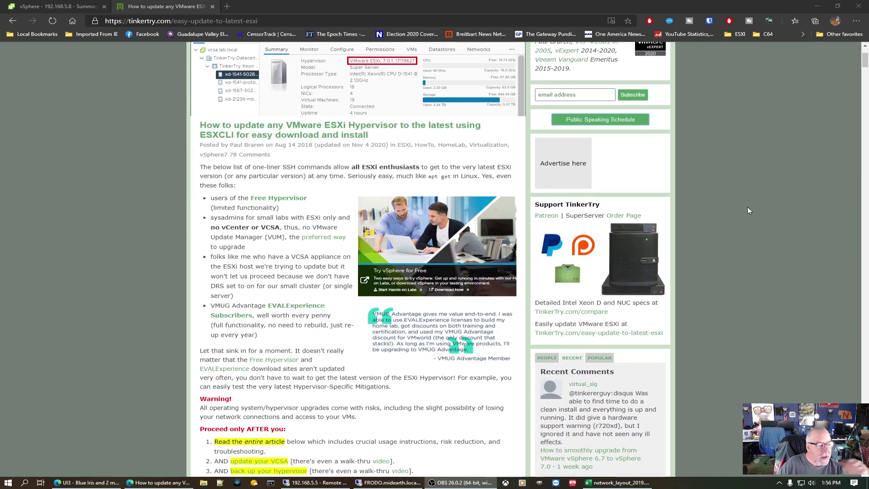
pyautogui.scroll(-3, 748, 209)
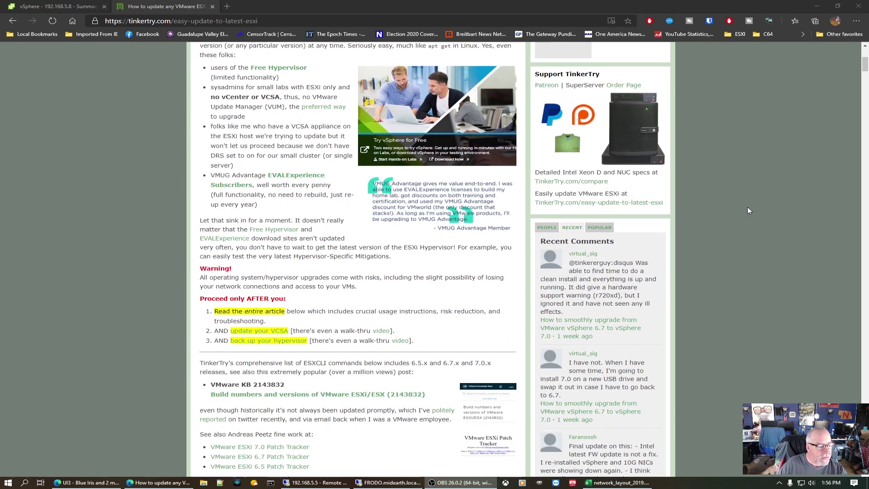
pyautogui.scroll(-3, 748, 210)
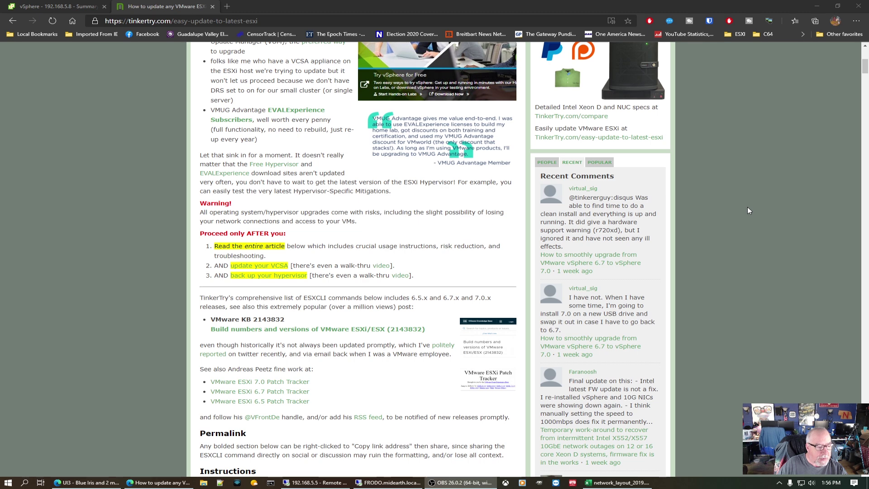
pyautogui.scroll(-3, 748, 208)
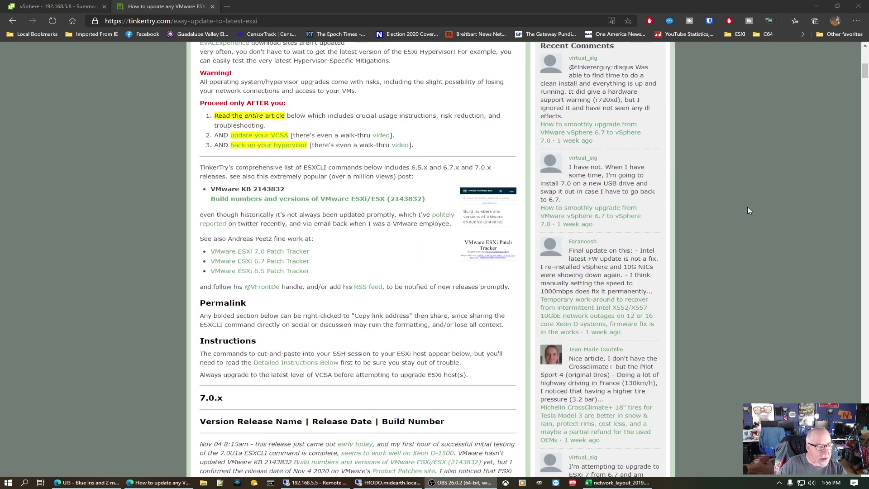
pyautogui.scroll(-6, 748, 207)
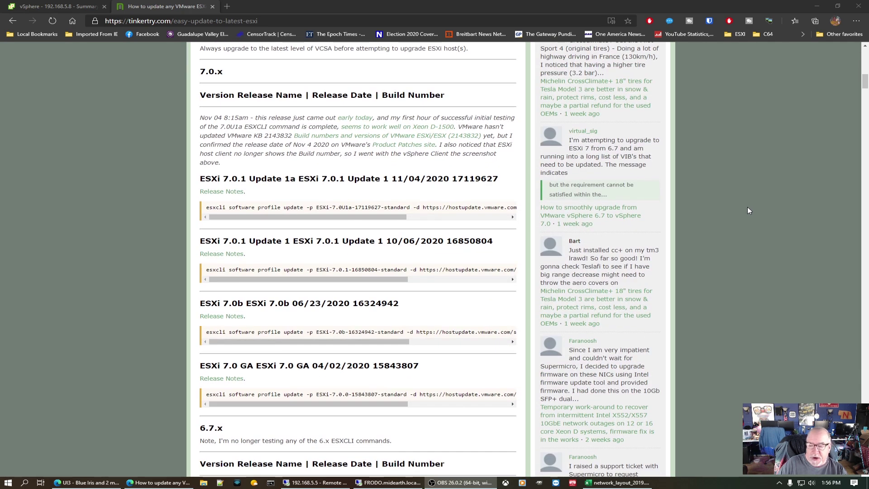
pyautogui.scroll(-4, 748, 207)
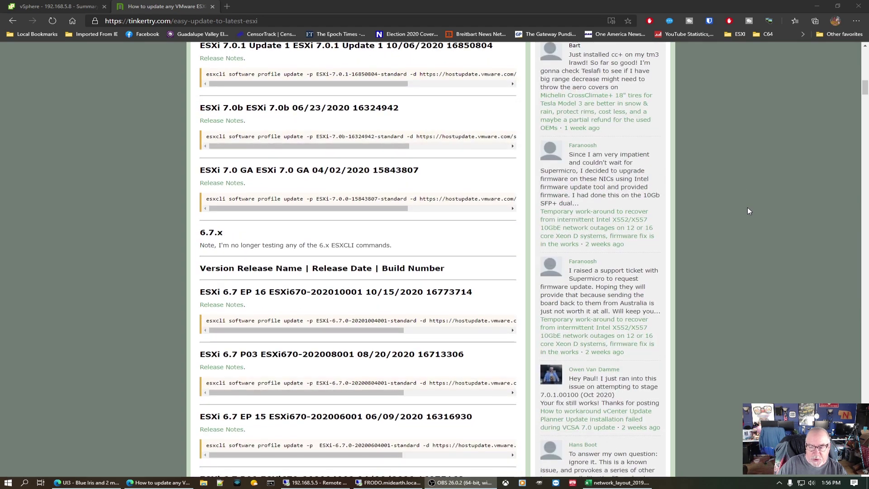
pyautogui.scroll(-4, 747, 207)
pyautogui.scroll(-5, 747, 208)
pyautogui.scroll(-10, 748, 207)
pyautogui.scroll(-13, 748, 207)
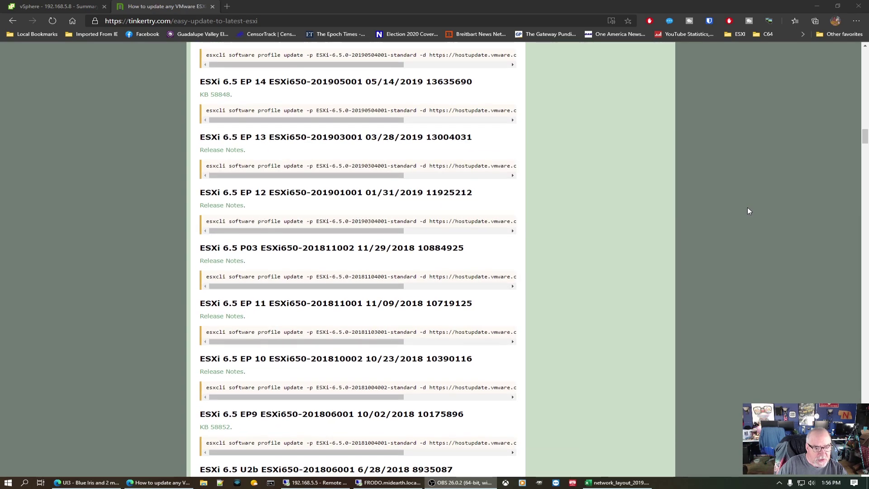
pyautogui.scroll(16, 748, 211)
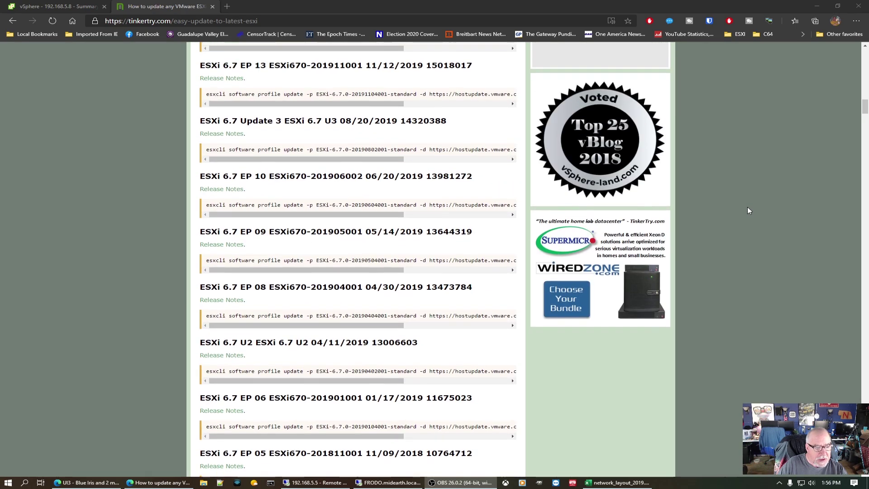
pyautogui.scroll(13, 748, 208)
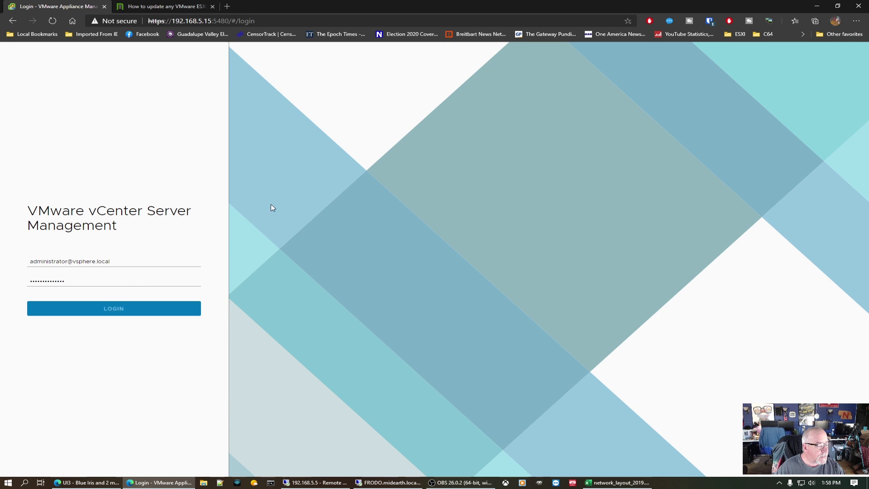
# Step: Sign in to vCenter Server Management as administrator and open the Backup page
pyautogui.press('Return')
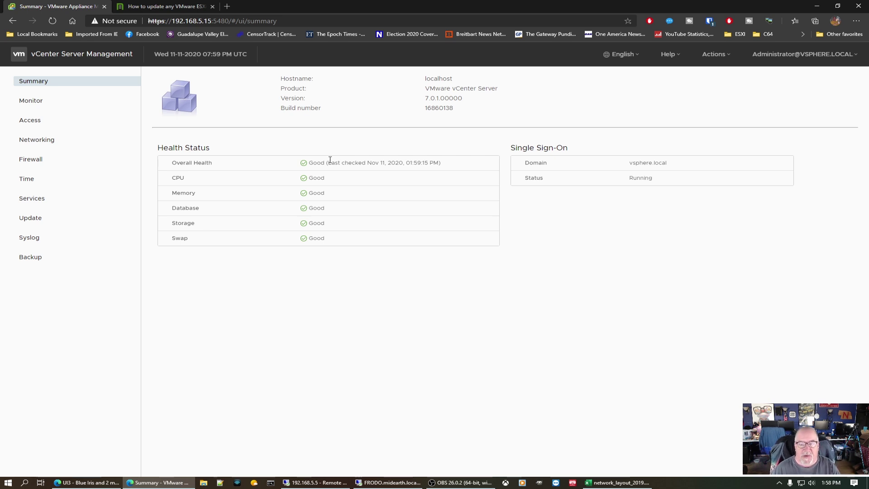
pyautogui.click(32, 259)
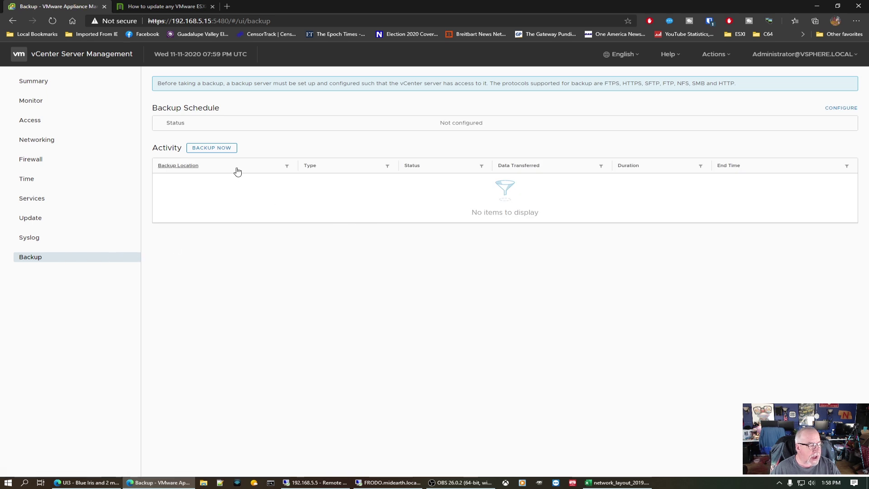
# Step: Start a Backup Now with the location set to smb://192.168.5.3/, then open a new tab
pyautogui.click(227, 150)
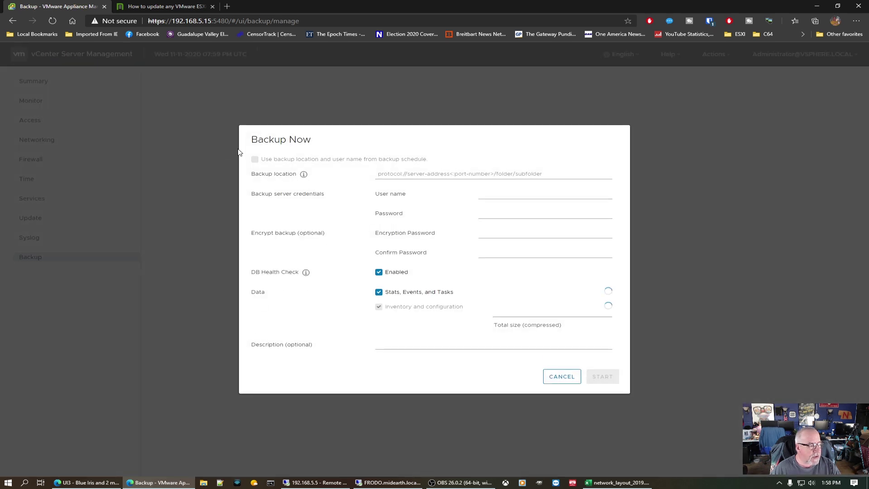
pyautogui.click(459, 174)
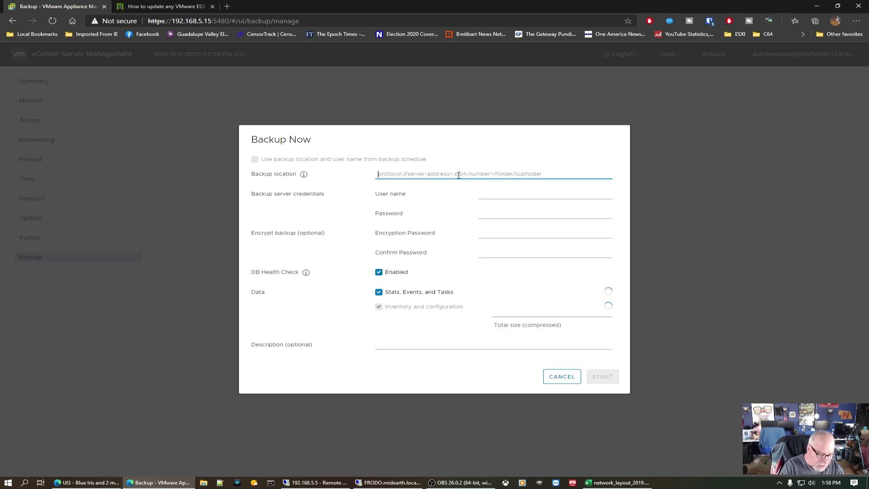
pyautogui.write('smb://')
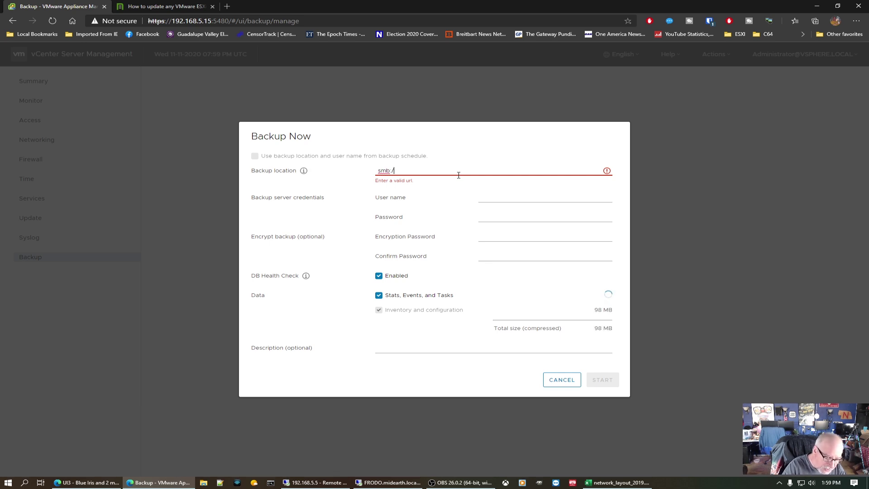
pyautogui.write('192')
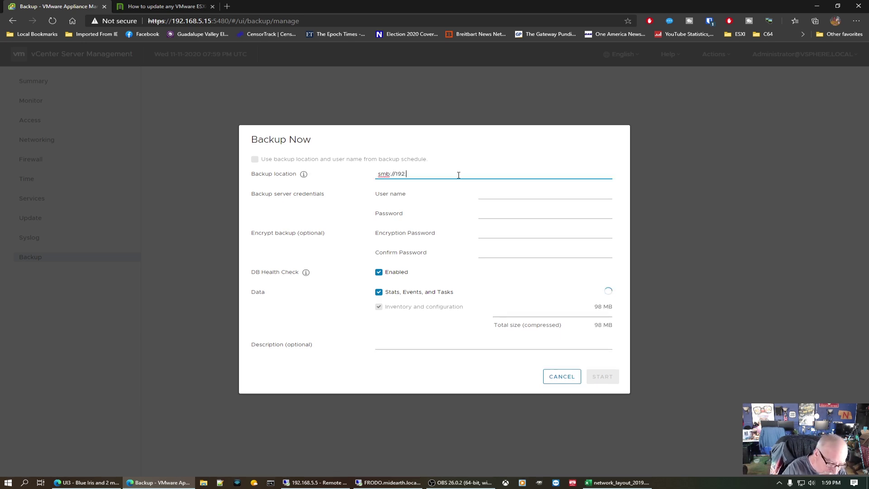
pyautogui.write('.168.5.3/')
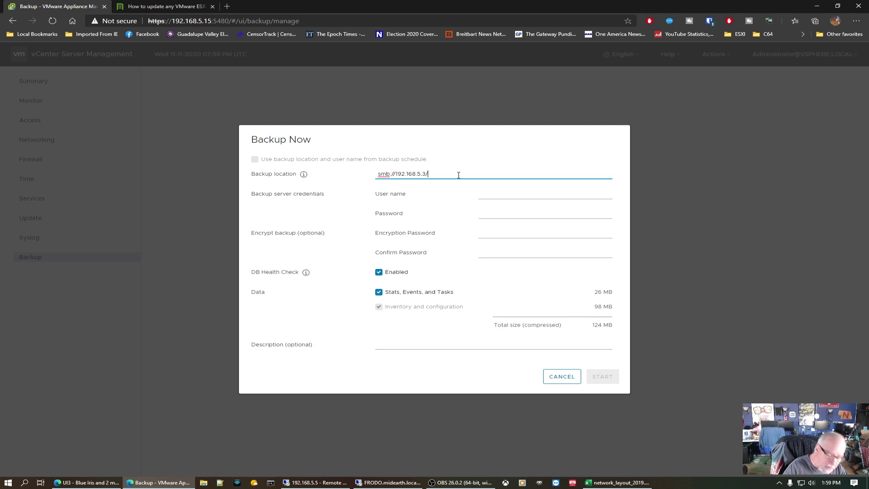
pyautogui.click(227, 6)
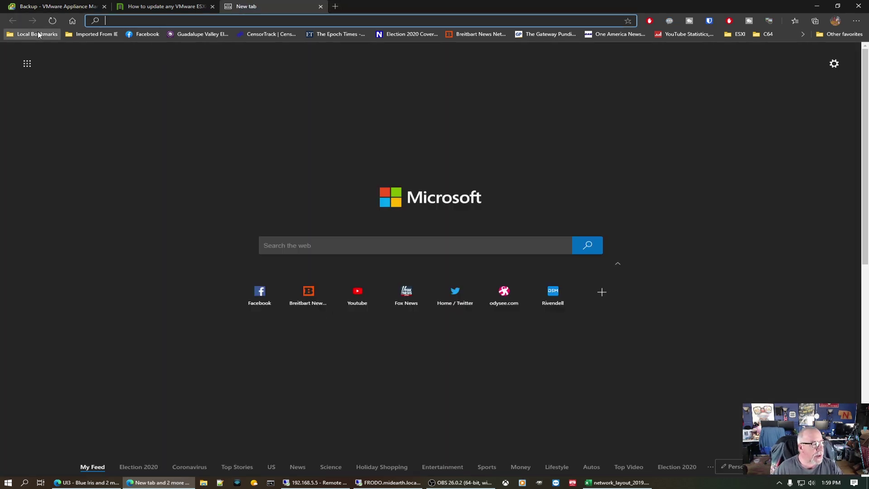
# Step: Load the Synology DiskStation bookmark to check the exports share, then return to the vCenter tab
pyautogui.click(37, 32)
pyautogui.click(34, 73)
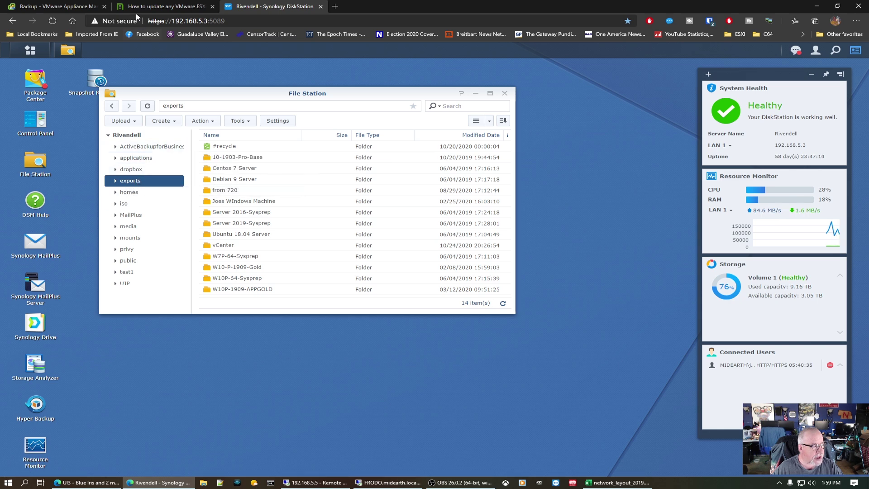
pyautogui.click(68, 7)
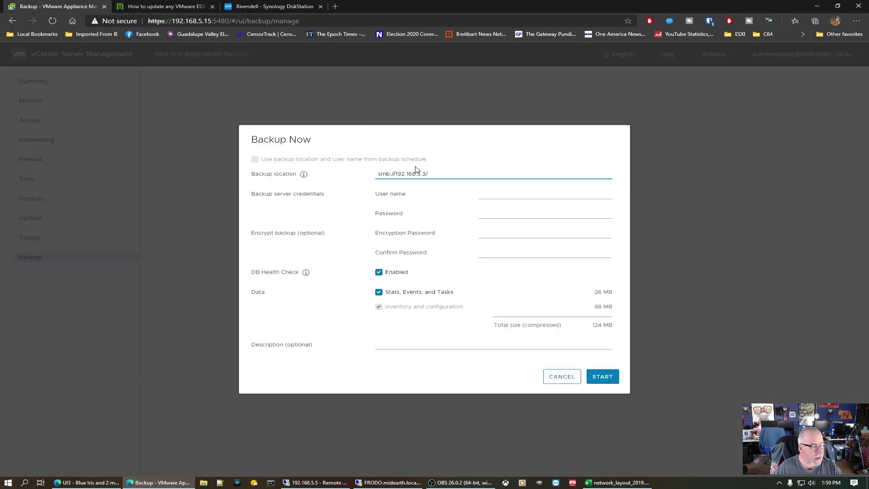
# Step: Back up to smb://192.168.5.3/exports with the NAS user name and password, description 'Pre U1'
pyautogui.write('exports')
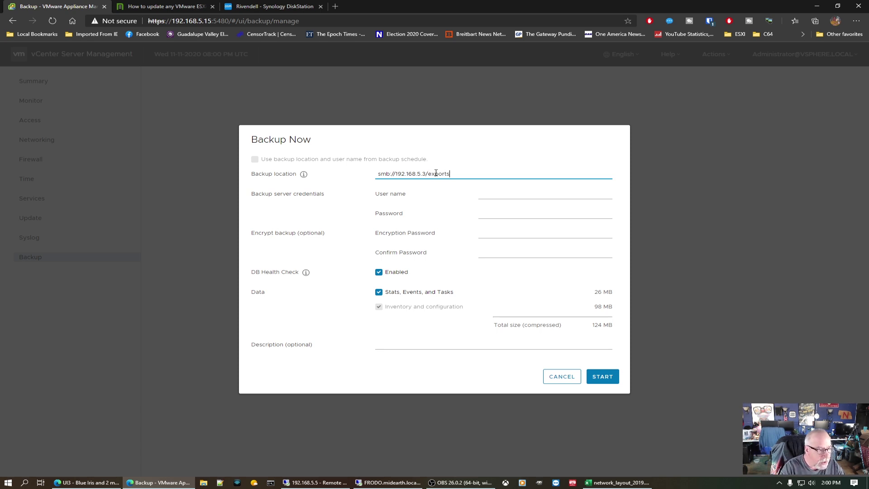
pyautogui.press('Tab')
pyautogui.write('adama')
pyautogui.press('Tab')
pyautogui.write('••')
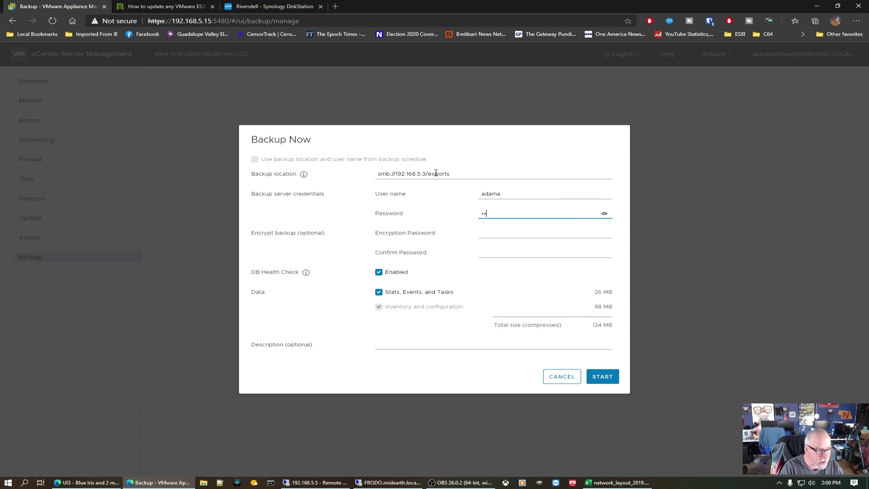
pyautogui.write('••••••')
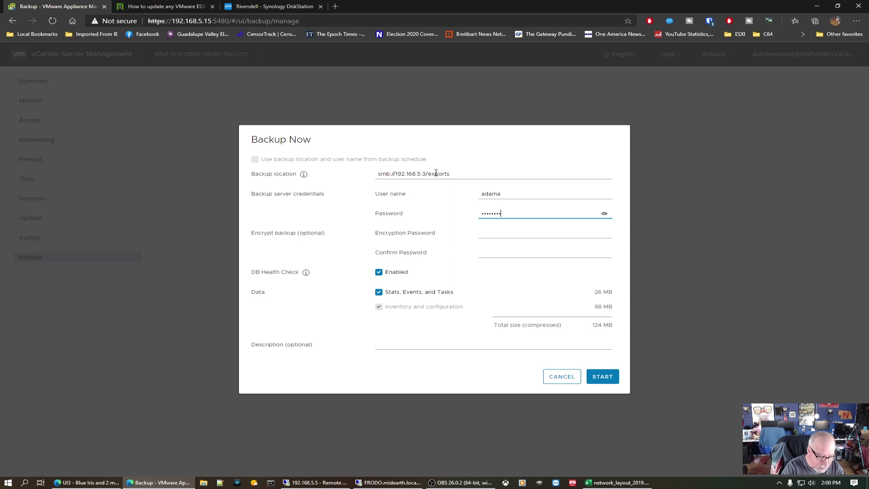
pyautogui.write('•')
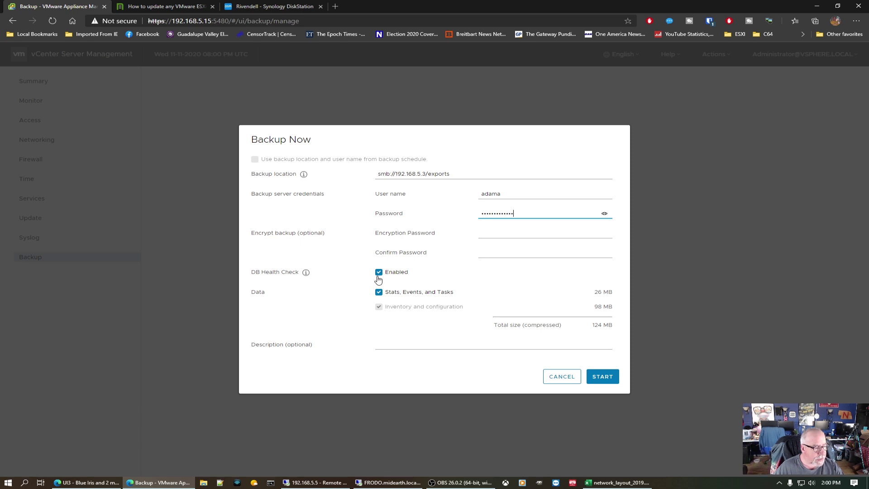
pyautogui.click(419, 346)
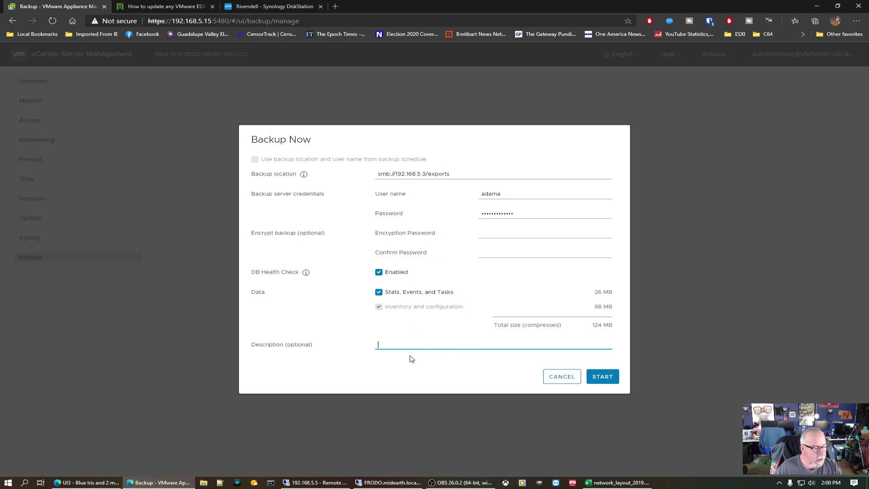
pyautogui.write('P')
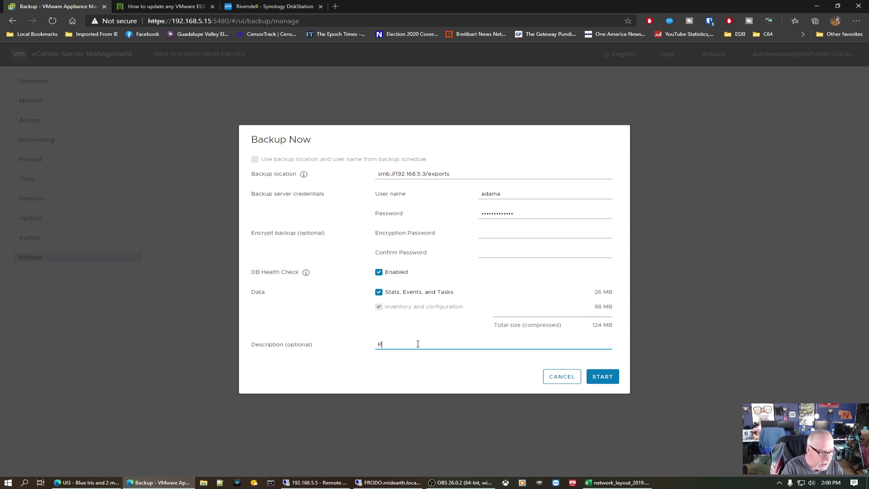
pyautogui.write('riot toPr')
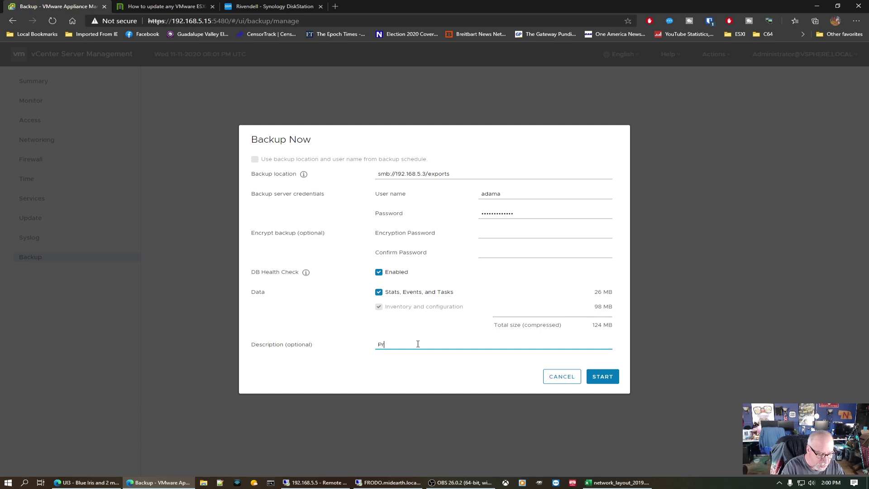
pyautogui.write('e U1')
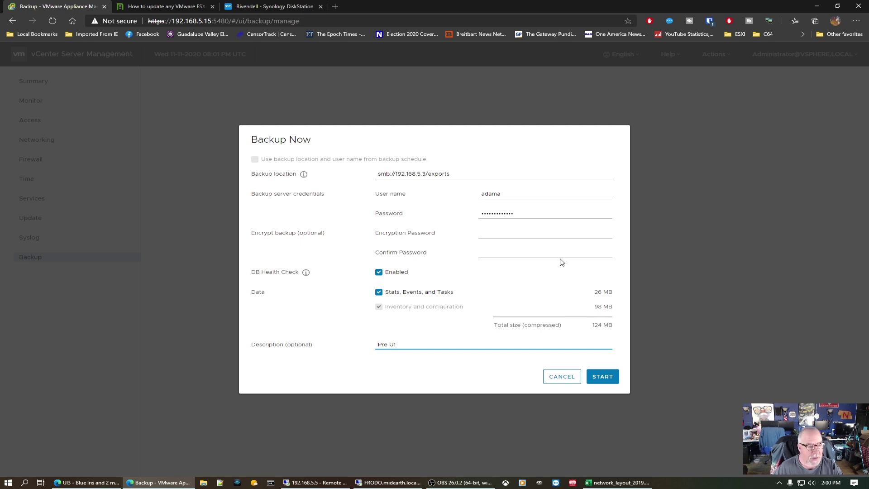
pyautogui.click(611, 376)
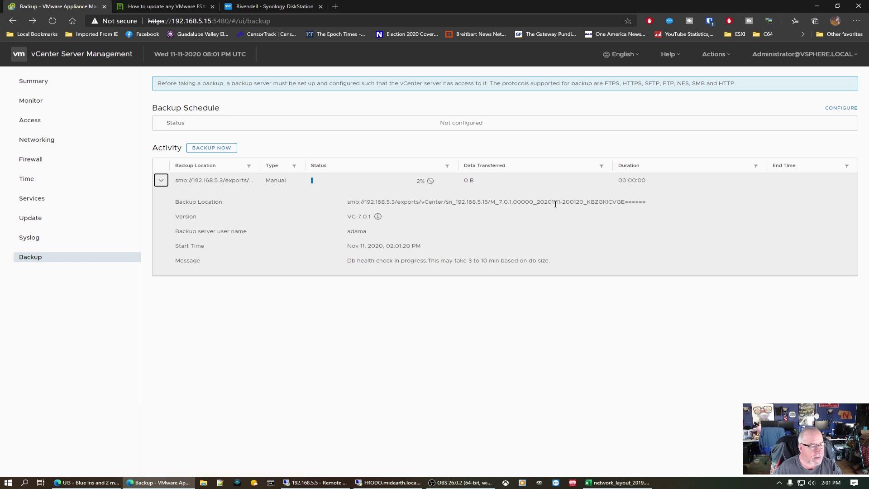
# Step: Inspect the NAS folder sn_192.168.5.15, which holds the earlier M_7.0.1.00000_20201025 backup, then return to vCenter
pyautogui.click(246, 7)
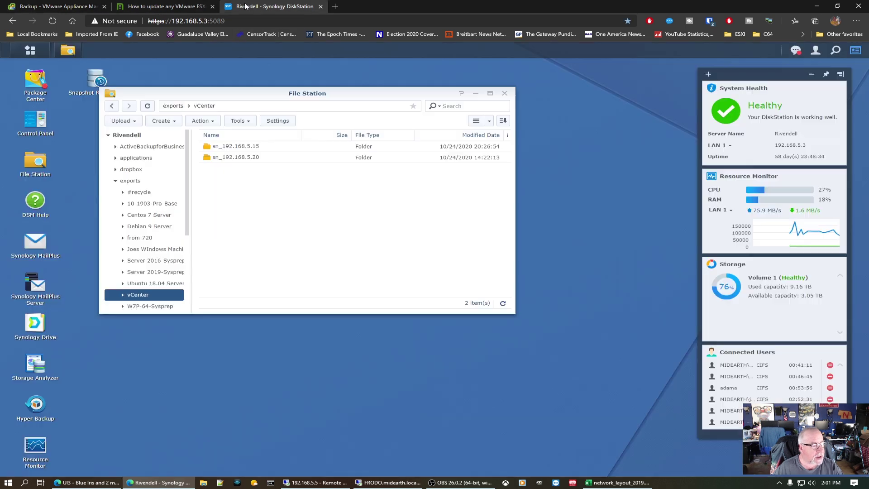
pyautogui.doubleClick(240, 146)
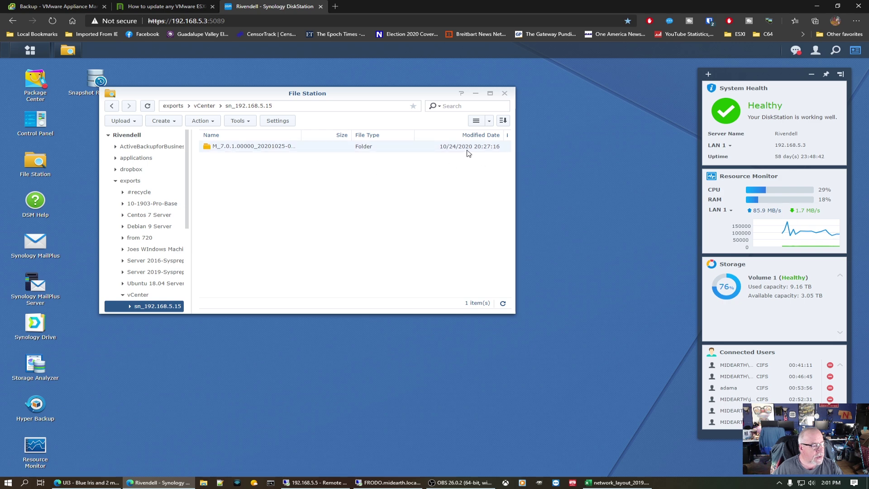
pyautogui.click(78, 6)
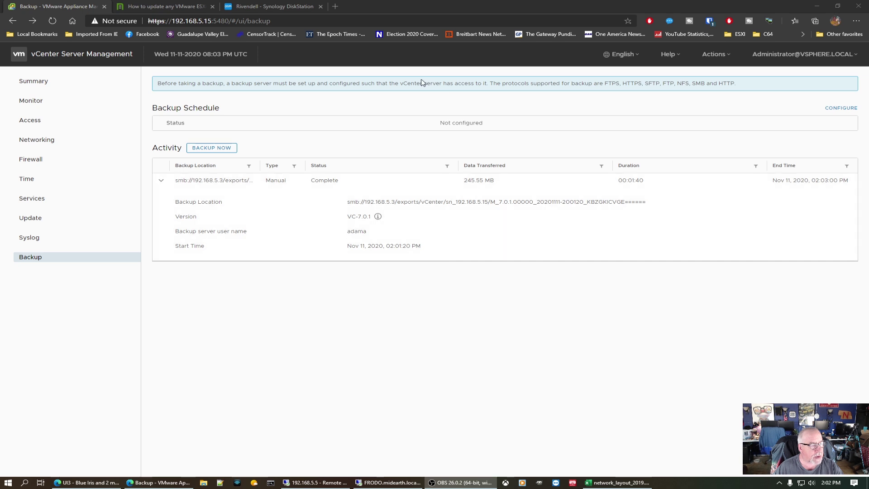
# Step: Check the new November 11 M_7.0.1 backup folder on the NAS, close File Station, and view the Complete 245.55 MB backup
pyautogui.click(264, 9)
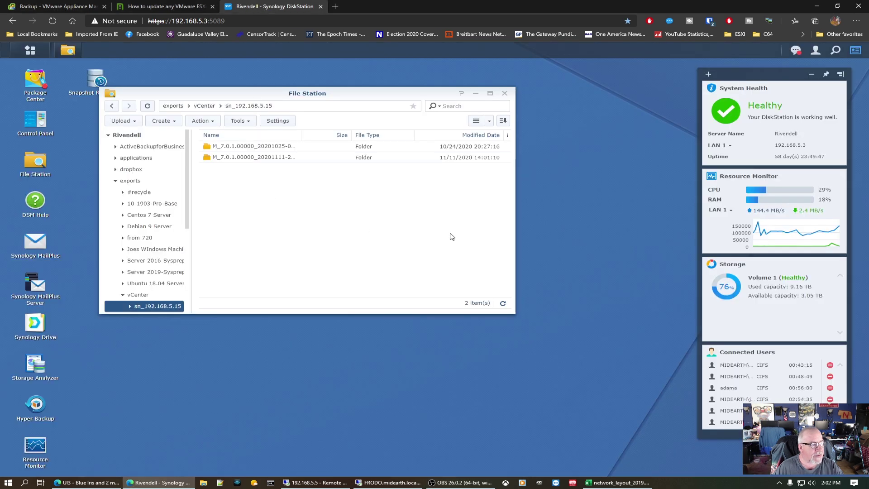
pyautogui.doubleClick(252, 158)
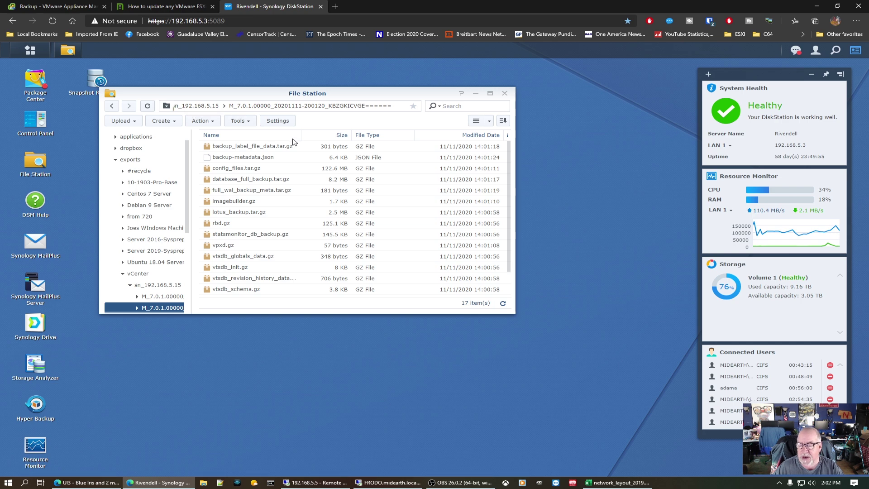
pyautogui.click(112, 106)
pyautogui.click(504, 94)
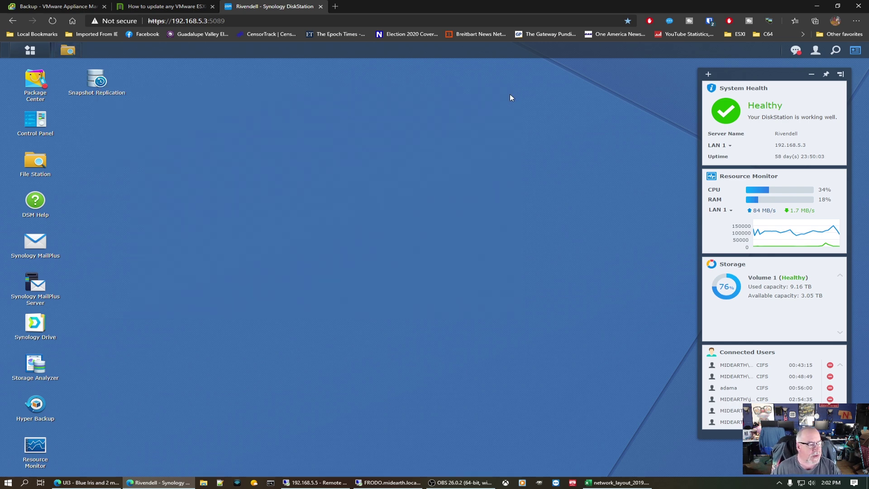
pyautogui.click(55, 6)
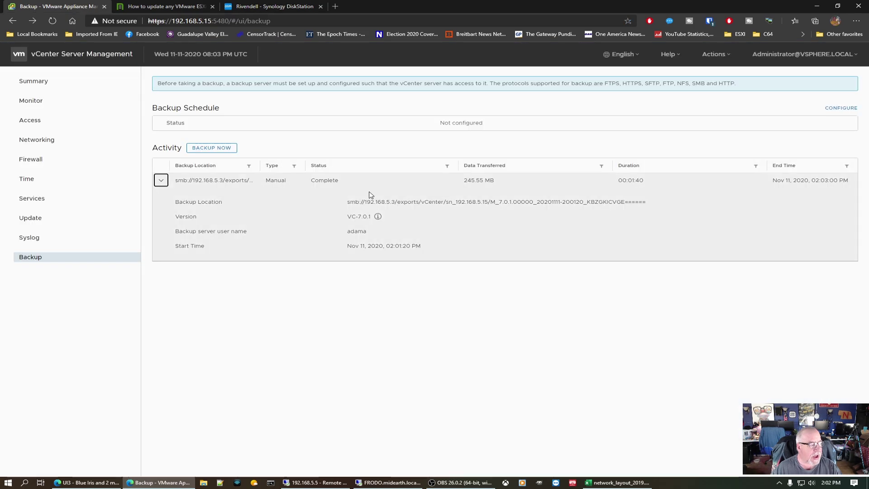